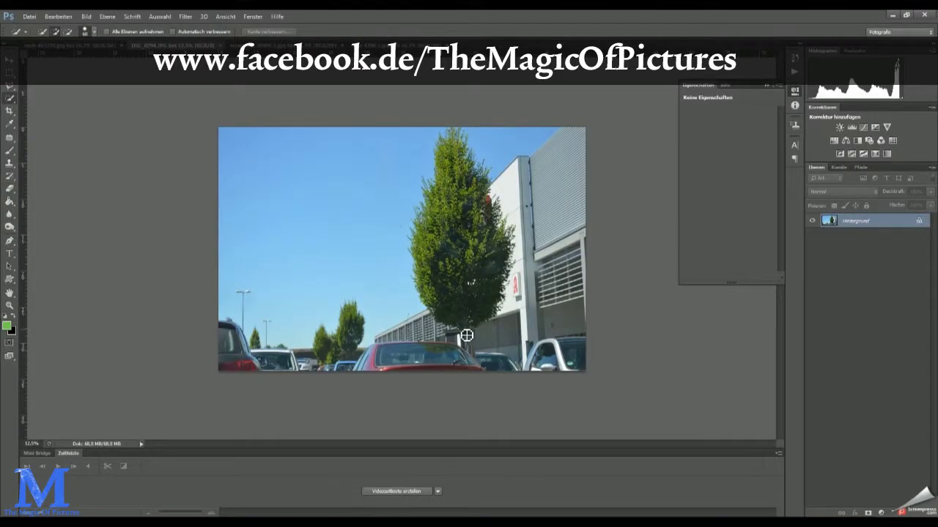
# - Copy the selected tree from the car-park photo onto its own new layer
pyautogui.moveTo(430, 235); pyautogui.dragTo(465, 272)
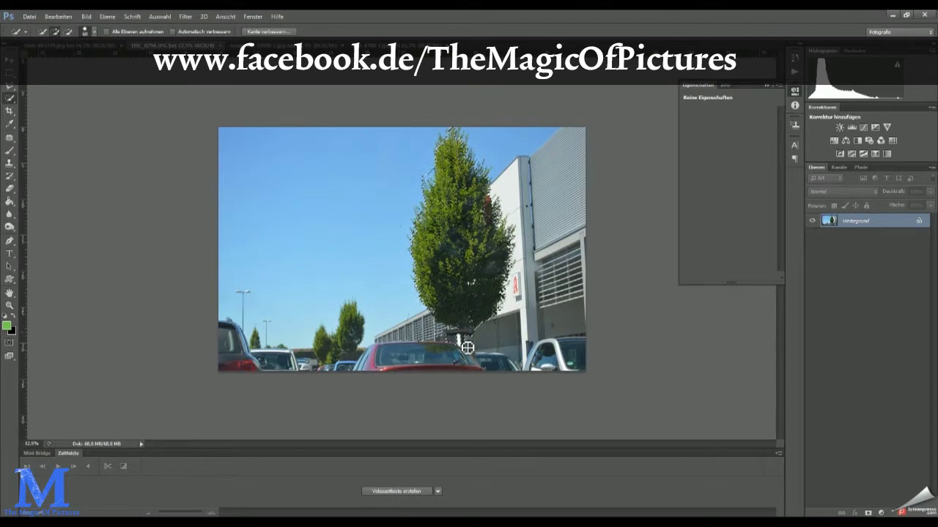
pyautogui.hotkey('ctrl', 'j')
pyautogui.press('c')
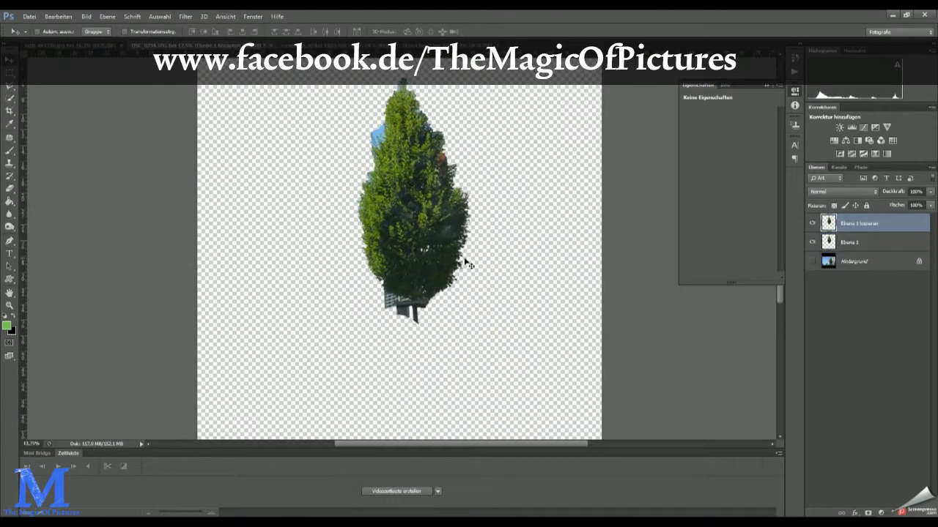
# - Enlarge and tilt the tree copy into a fuller crown, erase its top fringe, and merge it down
pyautogui.hotkey('ctrl', 't')
pyautogui.moveTo(555, 178)
pyautogui.mouseDown()
pyautogui.moveTo(386, 315)
pyautogui.moveTo(460, 244)
pyautogui.mouseUp()
pyautogui.press('Return')
pyautogui.press('e')
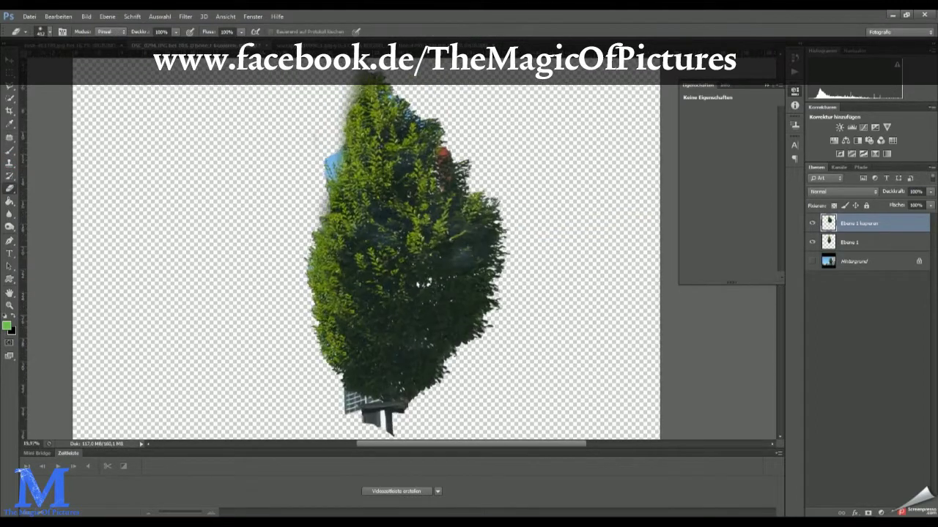
pyautogui.moveTo(345, 125)
pyautogui.mouseDown()
pyautogui.moveTo(378, 91)
pyautogui.moveTo(447, 116)
pyautogui.mouseUp()
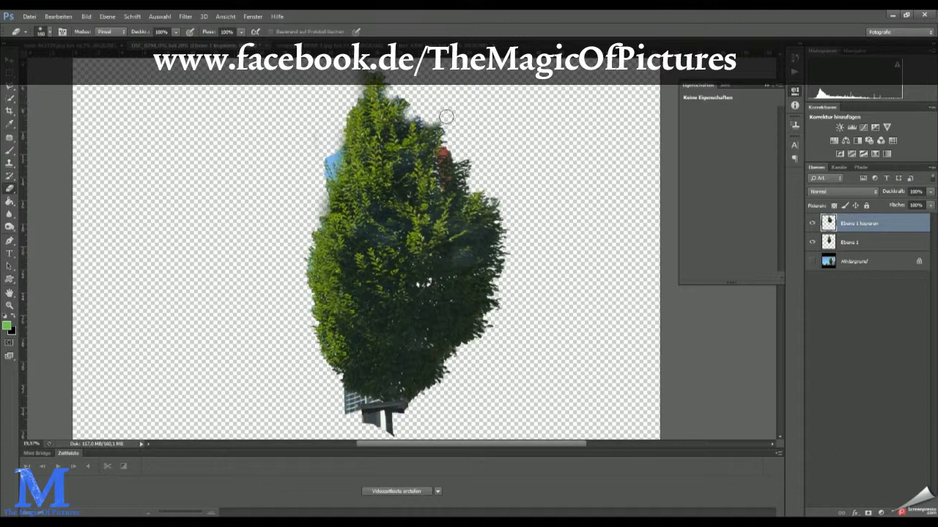
pyautogui.rightClick(853, 234)
pyautogui.click(770, 344)
# - Clone-stamp foliage over the tree's fuzzy upper-right and left edges
pyautogui.press('s')
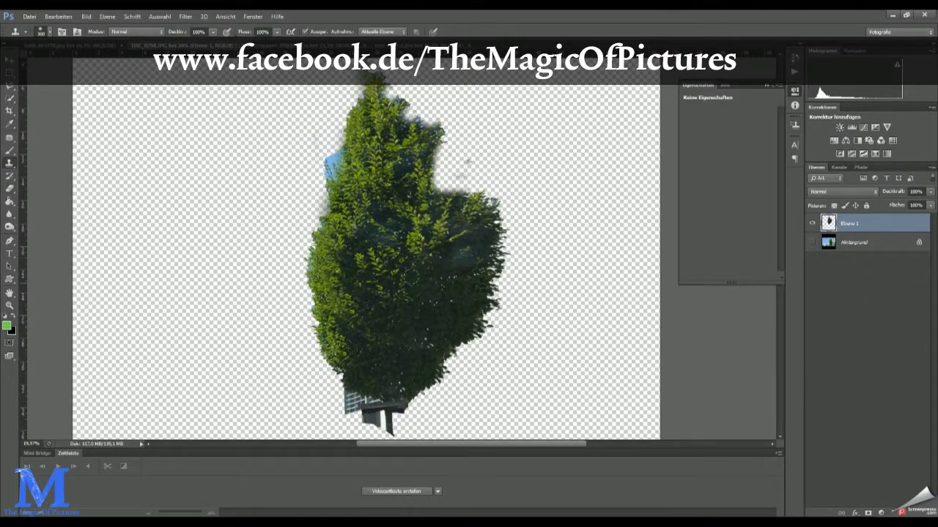
pyautogui.moveTo(439, 147)
pyautogui.mouseDown()
pyautogui.moveTo(477, 198)
pyautogui.moveTo(388, 81)
pyautogui.mouseUp()
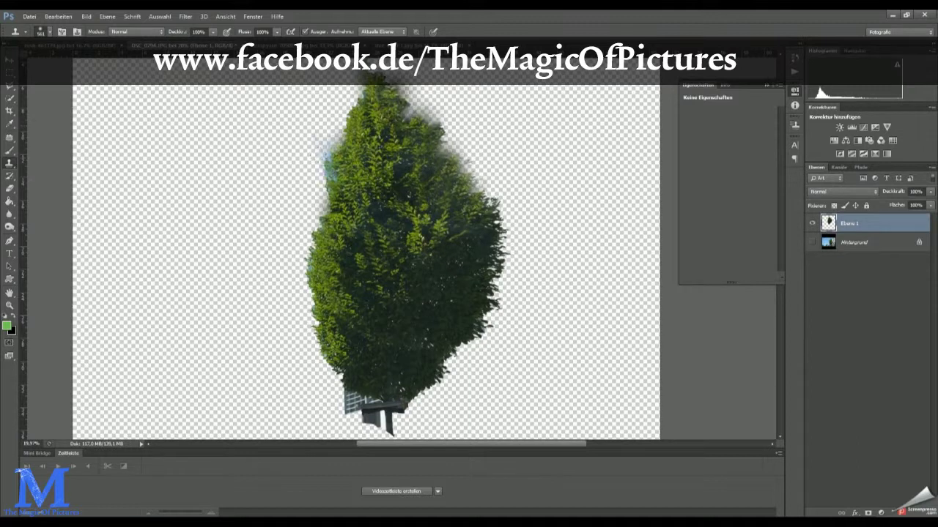
pyautogui.moveTo(333, 146); pyautogui.dragTo(308, 271)
pyautogui.moveTo(330, 168); pyautogui.dragTo(315, 253)
pyautogui.moveTo(315, 286); pyautogui.dragTo(318, 352)
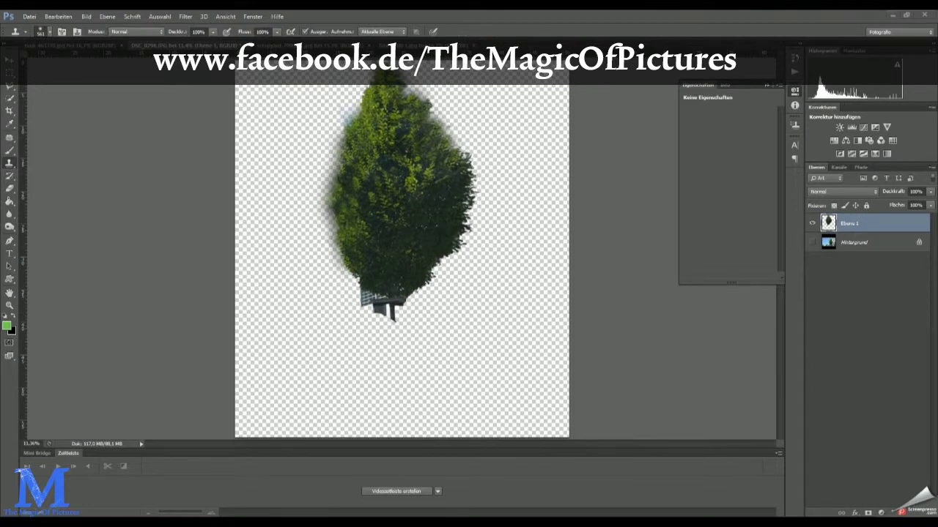
# - Fill a new layer below the tree with the golden colour #9b7716
pyautogui.hotkey('ctrl', 'shift', 'alt', 'n')
pyautogui.hotkey('ctrl', '[')
pyautogui.press('g')
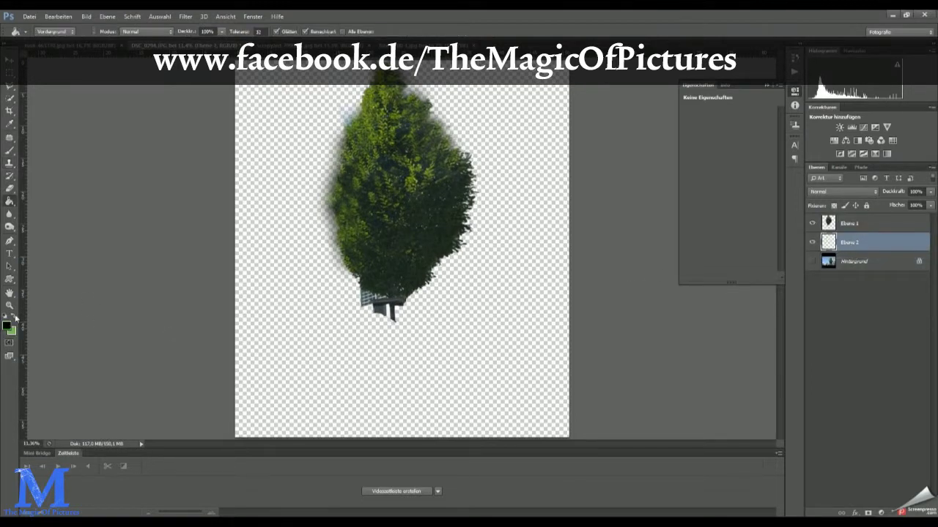
pyautogui.click(7, 325)
pyautogui.write('9b7716')
pyautogui.press('Return')
pyautogui.hotkey('alt', 'BackSpace')
# - Add an empty cloud layer and choose a large cloud-shaped brush preset
pyautogui.press('b')
pyautogui.hotkey('ctrl', 'shift', 'alt', 'n')
pyautogui.rightClick(485, 312)
pyautogui.scroll(-2, 699, 377)
pyautogui.scroll(-2, 698, 376)
pyautogui.scroll(-2, 701, 392)
pyautogui.scroll(-2, 701, 392)
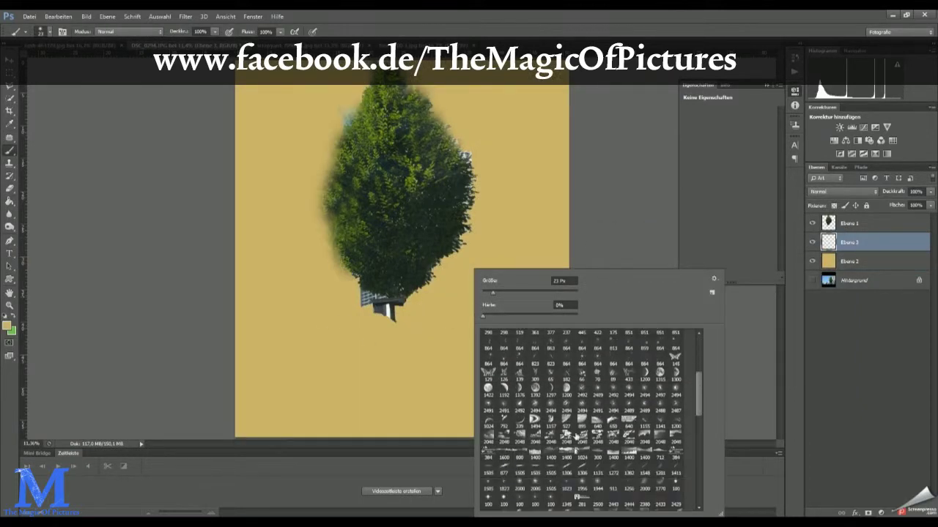
pyautogui.click(796, 249)
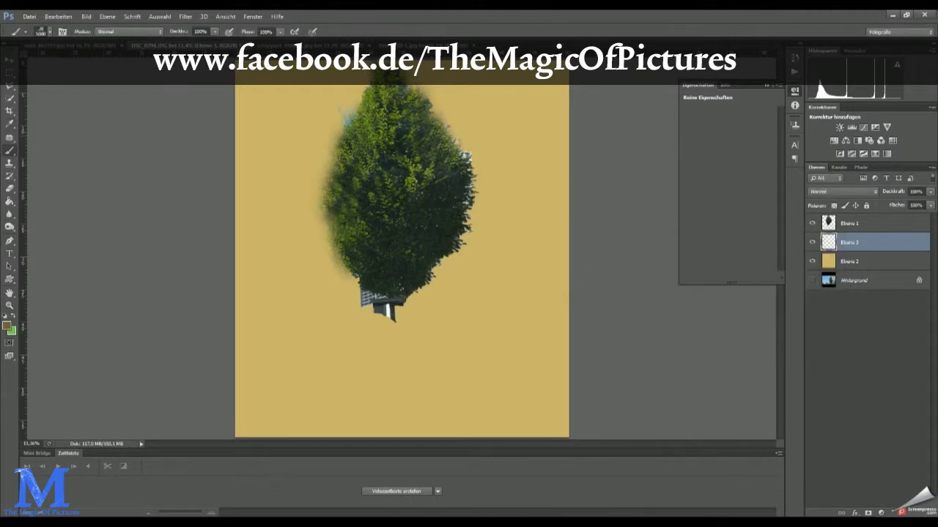
# - Stamp clouds around the tree and rotate them toward the upper right
pyautogui.click(395, 198)
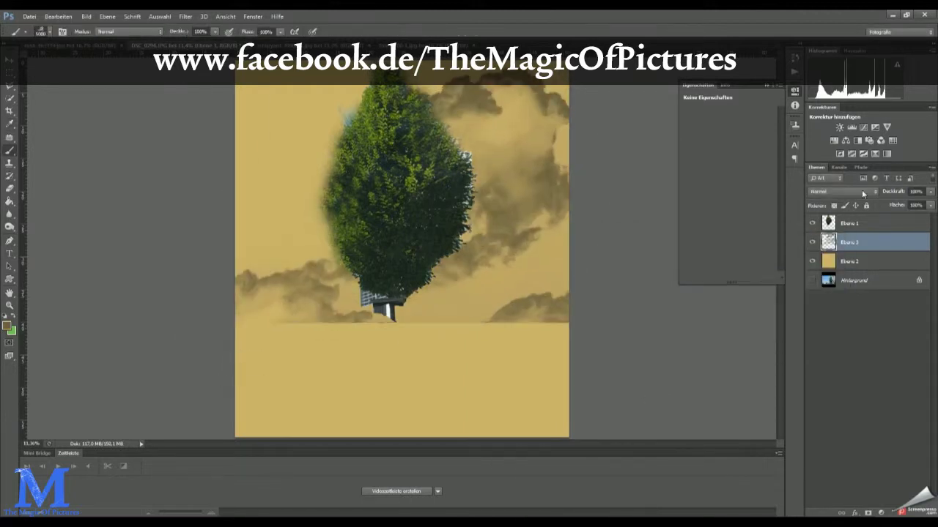
pyautogui.hotkey('ctrl', 't')
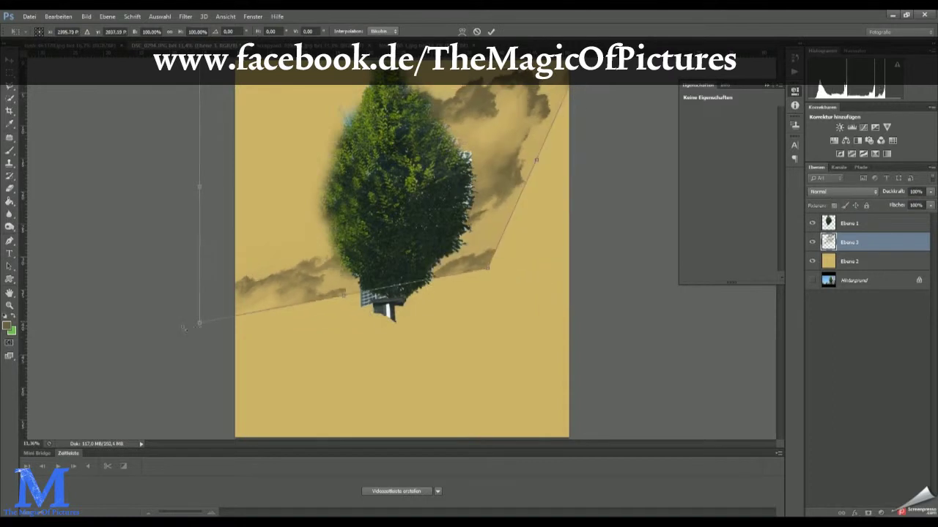
pyautogui.moveTo(513, 315); pyautogui.dragTo(546, 227)
pyautogui.press('Return')
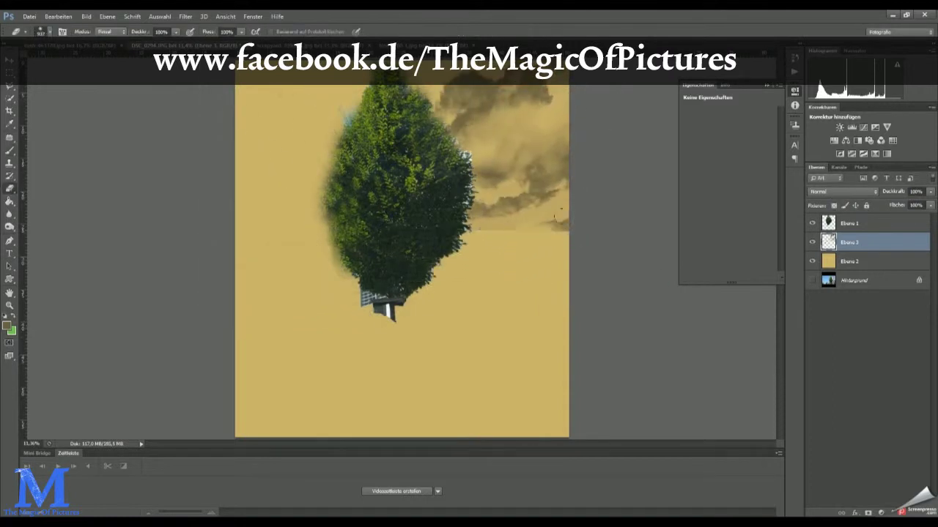
# - Duplicate the cloud layer, flip the copy horizontally, and move it lower
pyautogui.hotkey('ctrl', 'j')
pyautogui.hotkey('ctrl', 't')
pyautogui.rightClick(525, 151)
pyautogui.click(557, 301)
pyautogui.moveTo(293, 154); pyautogui.dragTo(293, 213)
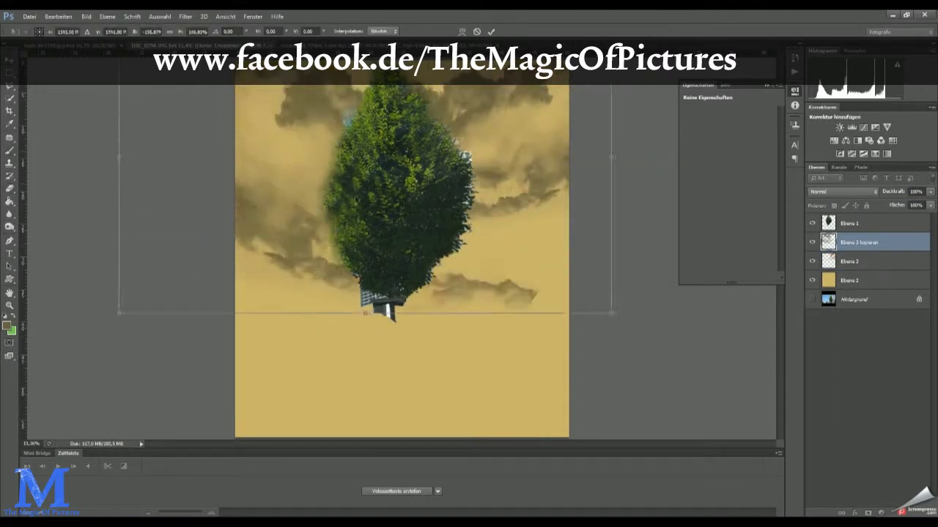
pyautogui.press('Return')
# - With a different cloud brush, stamp white clouds at left and top right on new layers
pyautogui.press('b')
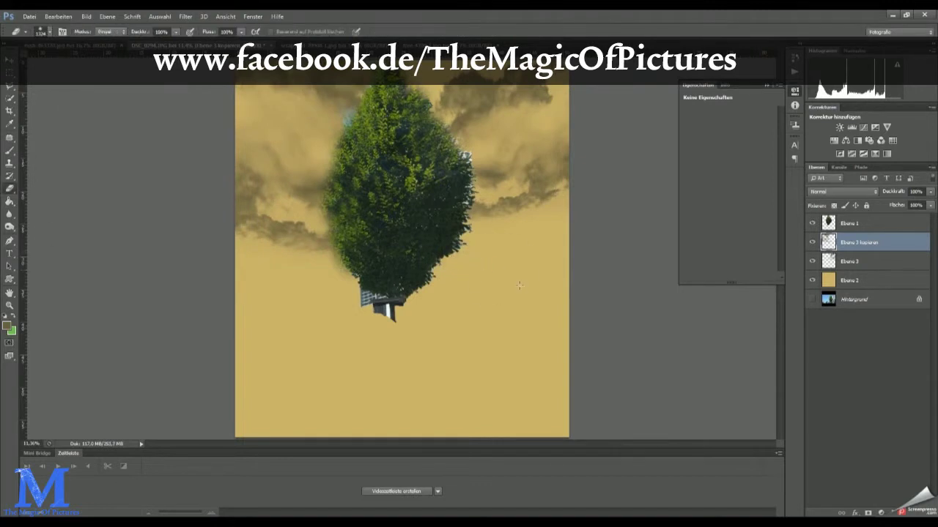
pyautogui.press('b')
pyautogui.rightClick(520, 286)
pyautogui.scroll(-5, 636, 418)
pyautogui.scroll(-2, 636, 420)
pyautogui.click(410, 445)
pyautogui.hotkey('ctrl', 'shift', 'alt', 'n')
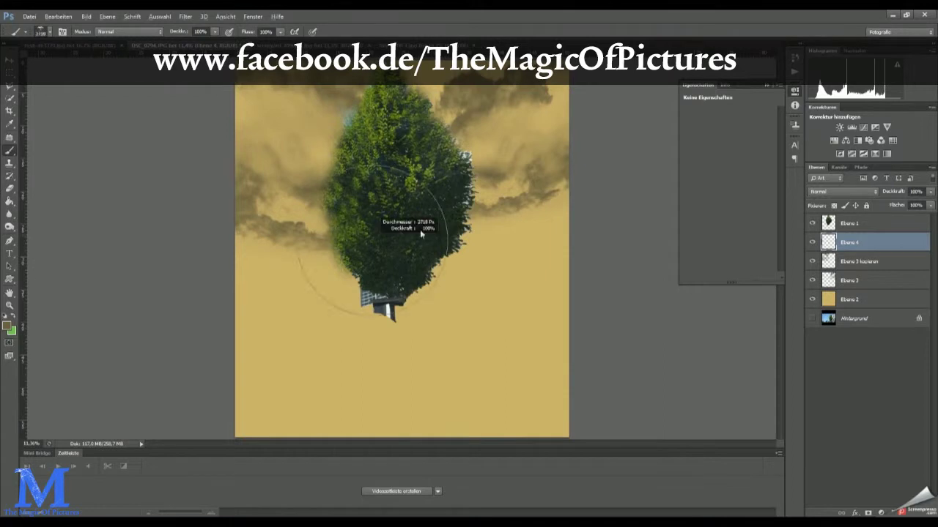
pyautogui.click(397, 223)
pyautogui.hotkey('ctrl', 'shift', 'alt', 'n')
pyautogui.click(447, 119)
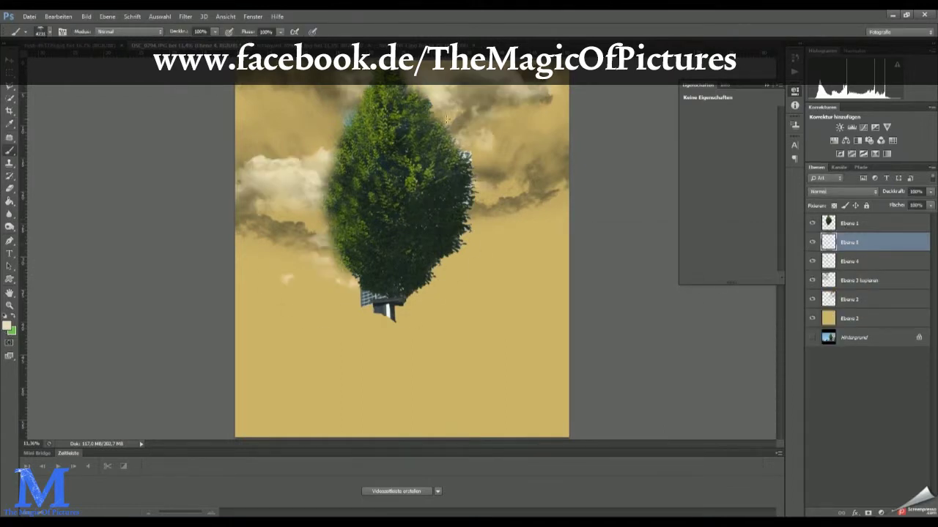
# - Paint and reshape another cloud at the top left using a new cloud brush
pyautogui.rightClick(434, 271)
pyautogui.click(490, 458)
pyautogui.hotkey('ctrl', 'shift', 'alt', 'n')
pyautogui.click(329, 131)
pyautogui.hotkey('ctrl', 't')
pyautogui.moveTo(429, 117)
pyautogui.mouseDown()
pyautogui.moveTo(309, 135)
pyautogui.moveTo(454, 130)
pyautogui.moveTo(469, 151)
pyautogui.mouseUp()
# - Commit the top-left cloud and duplicate it toward the top right
pyautogui.click(492, 32)
pyautogui.press('v')
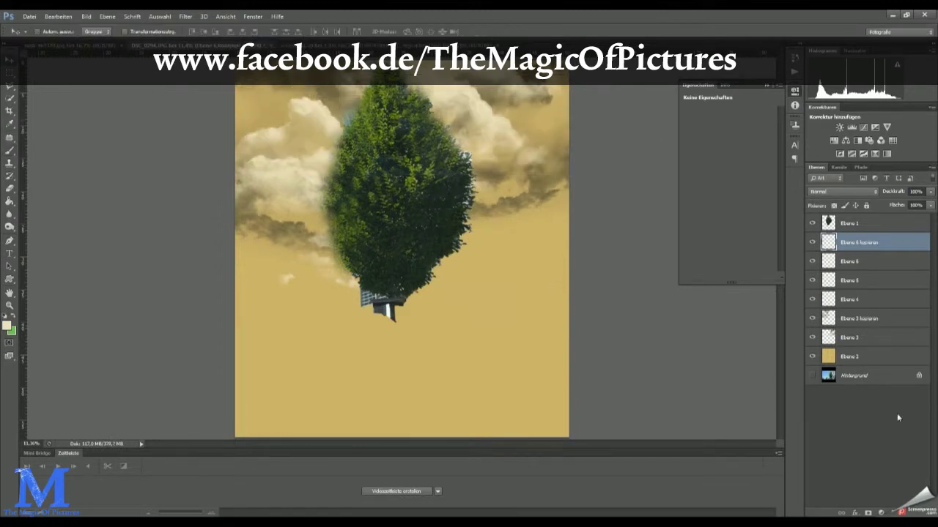
pyautogui.hotkey('ctrl', 'shift', 'alt', 'n')
# - Clone cloud tones over the tree layer's bluish right fringe
pyautogui.keyDown('ctrl'); pyautogui.click(364, 179); pyautogui.keyUp('ctrl')
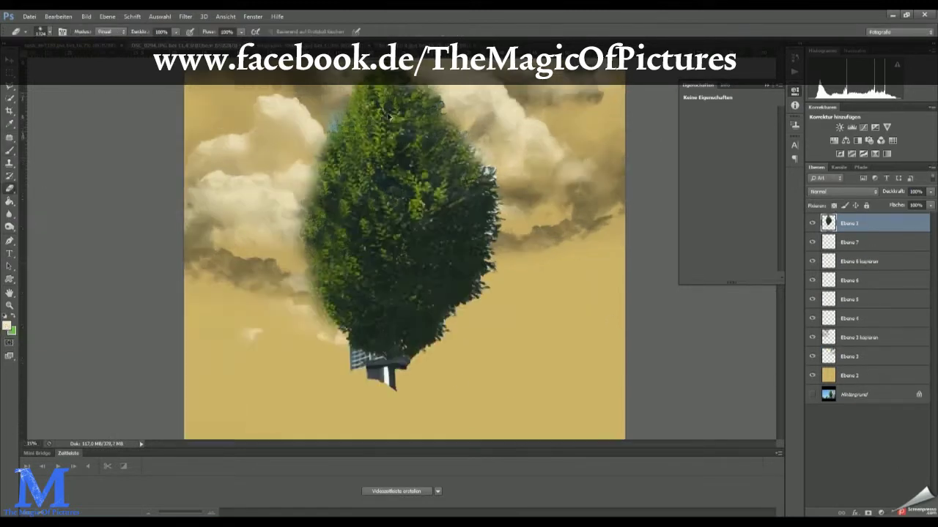
pyautogui.scroll(3, 363, 178)
pyautogui.press('e')
pyautogui.hscroll(3, 339, 141)
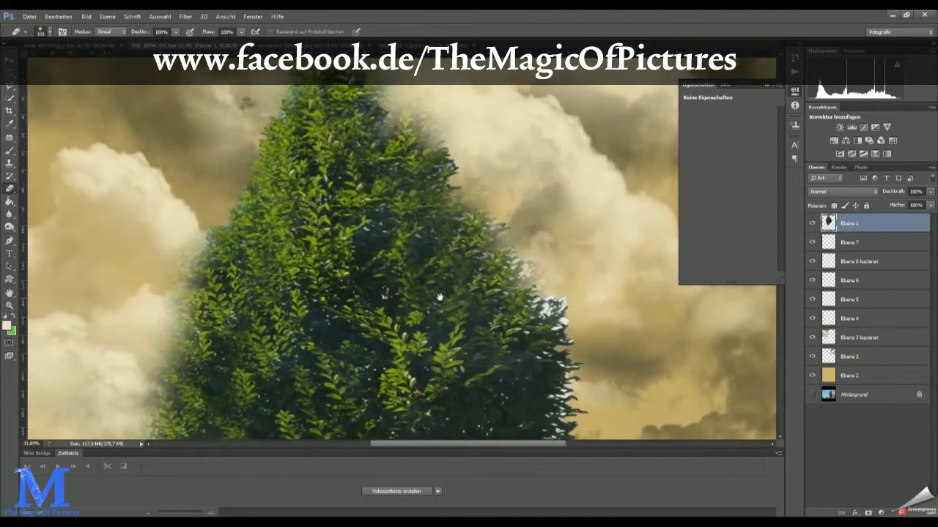
pyautogui.press('s')
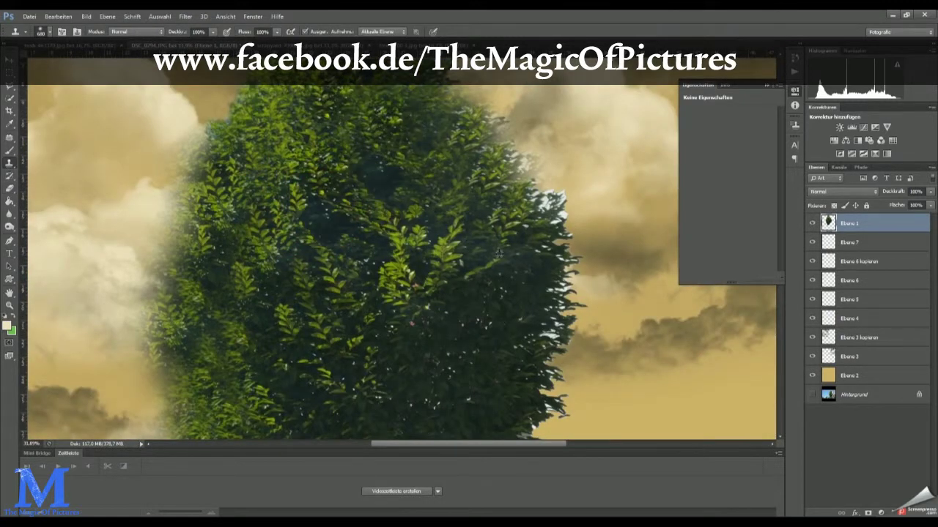
pyautogui.moveTo(568, 165); pyautogui.dragTo(565, 249)
pyautogui.scroll(3, 517, 382)
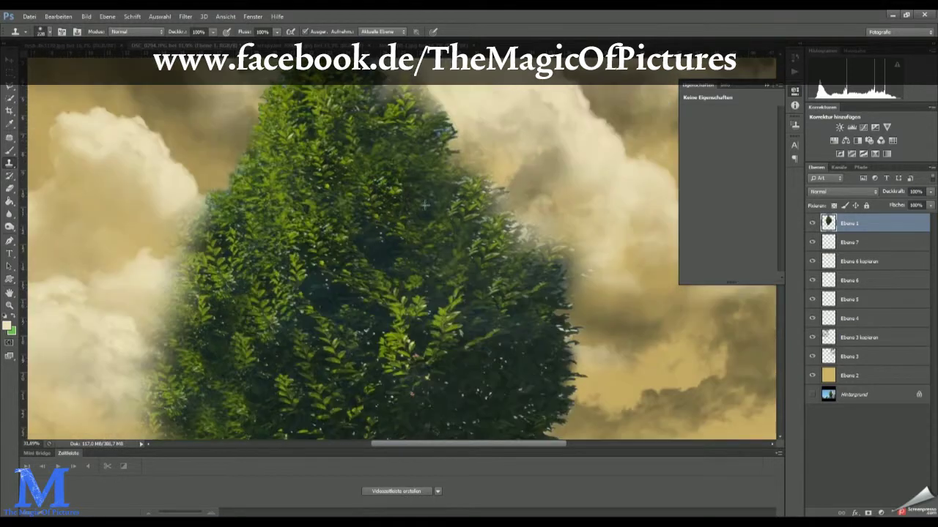
pyautogui.scroll(2, 357, 117)
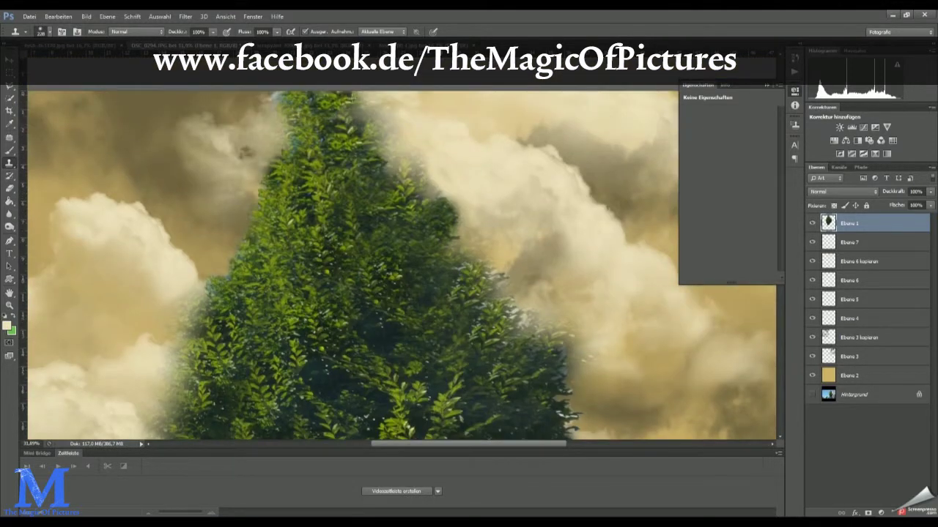
pyautogui.hotkey('ctrl', '0')
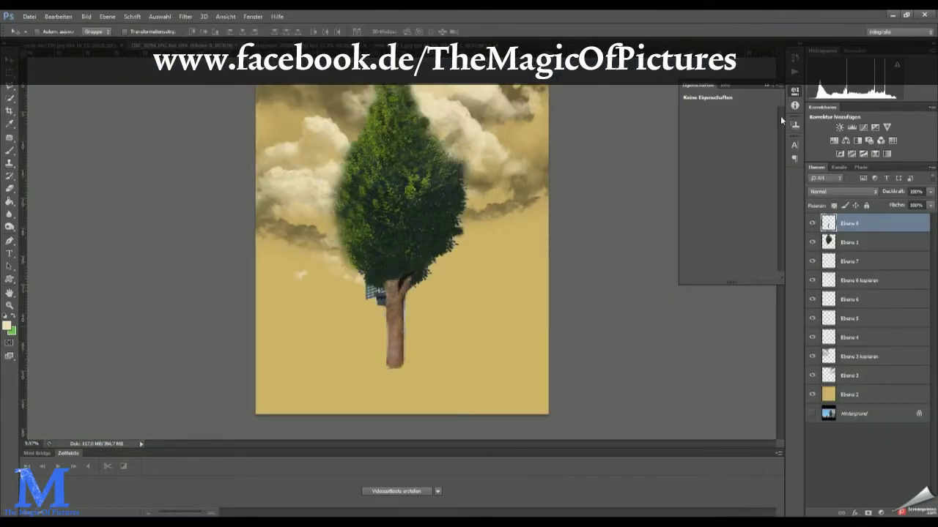
# - Place the trunk under the foliage, erase the metal bracket, and blend the foliage's lower edge
pyautogui.hotkey('ctrl', '[')
pyautogui.scroll(3, 400, 288)
pyautogui.hotkey('alt', ']')
pyautogui.press('e')
pyautogui.moveTo(371, 232); pyautogui.dragTo(432, 246)
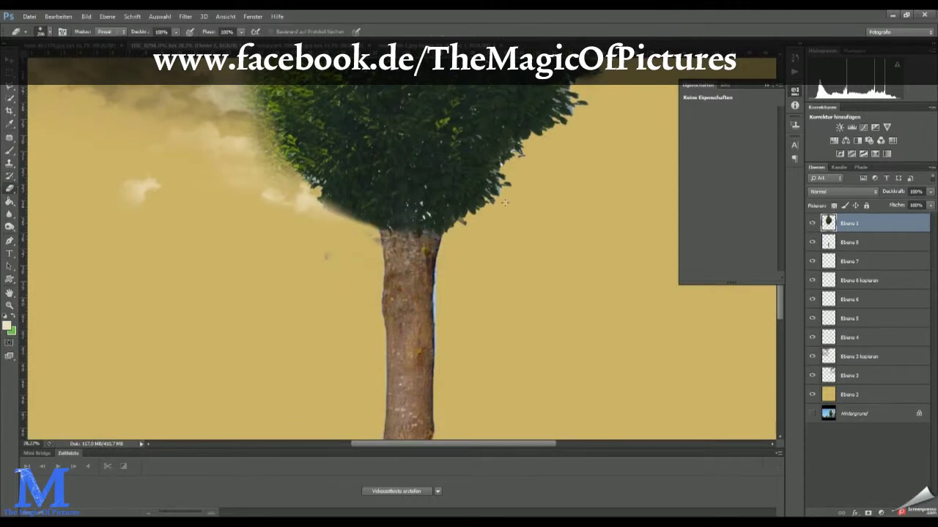
pyautogui.press('s')
pyautogui.moveTo(322, 201); pyautogui.dragTo(558, 106)
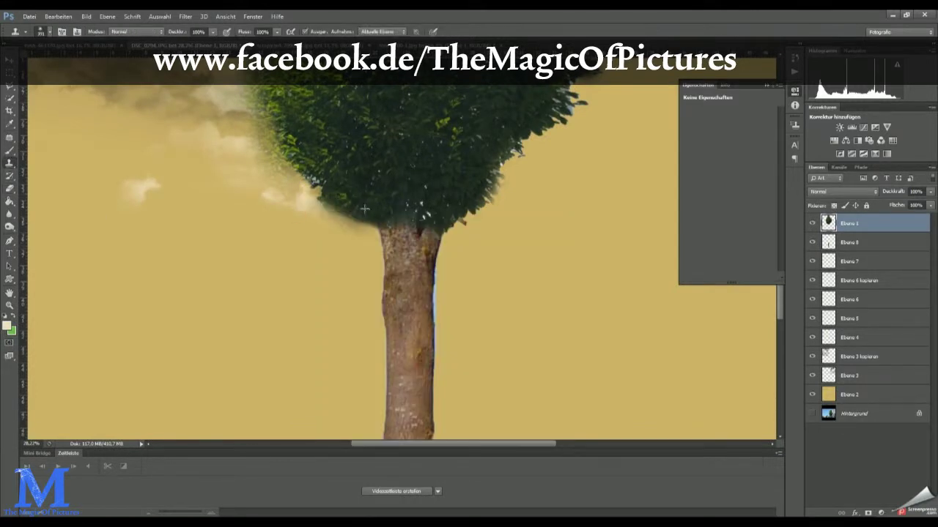
pyautogui.hotkey('ctrl', '0')
# - Transform the trunk and retone it with a clipped Curves adjustment
pyautogui.press('v')
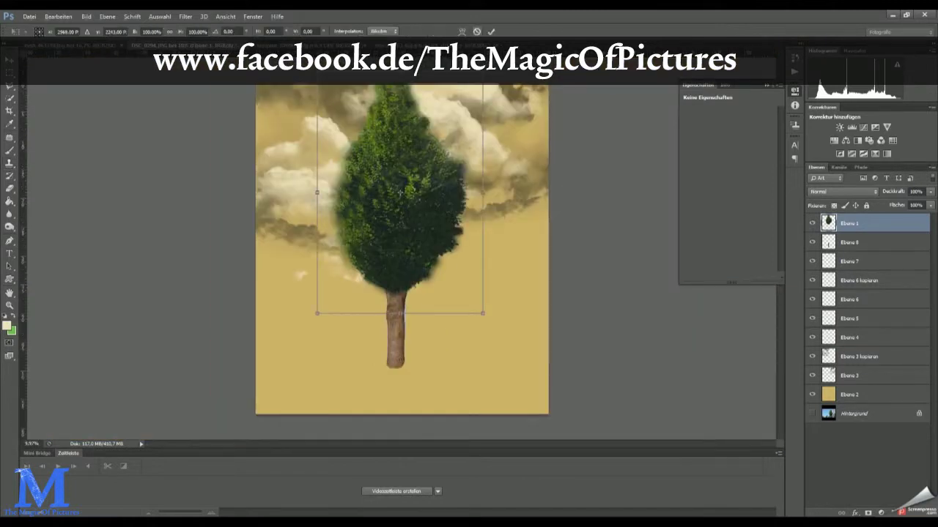
pyautogui.hotkey('alt', '[')
pyautogui.hotkey('ctrl', 't')
pyautogui.press('Return')
pyautogui.click(863, 128)
pyautogui.moveTo(720, 183); pyautogui.dragTo(721, 190)
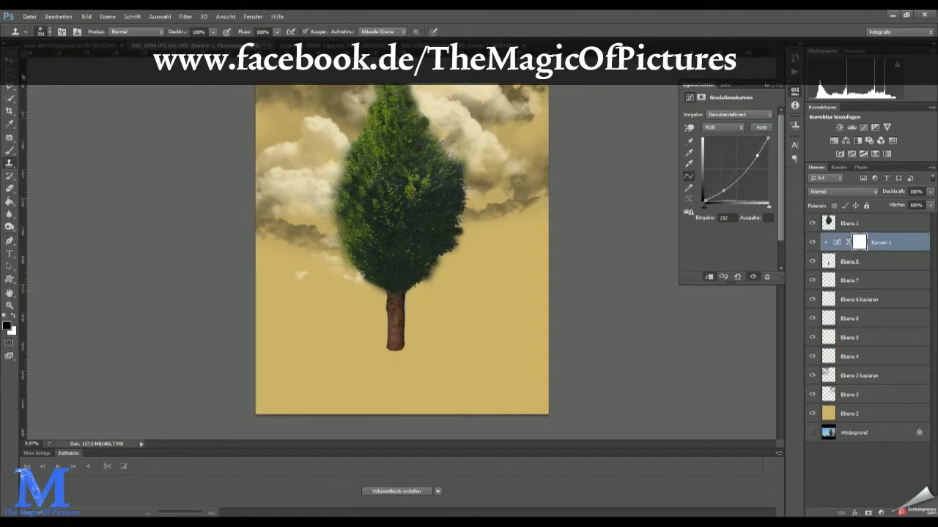
# - Drag the crop outward to widen the canvas
pyautogui.hotkey('alt', '[')
pyautogui.press('b')
pyautogui.scroll(3, 402, 318)
pyautogui.scroll(2, 410, 326)
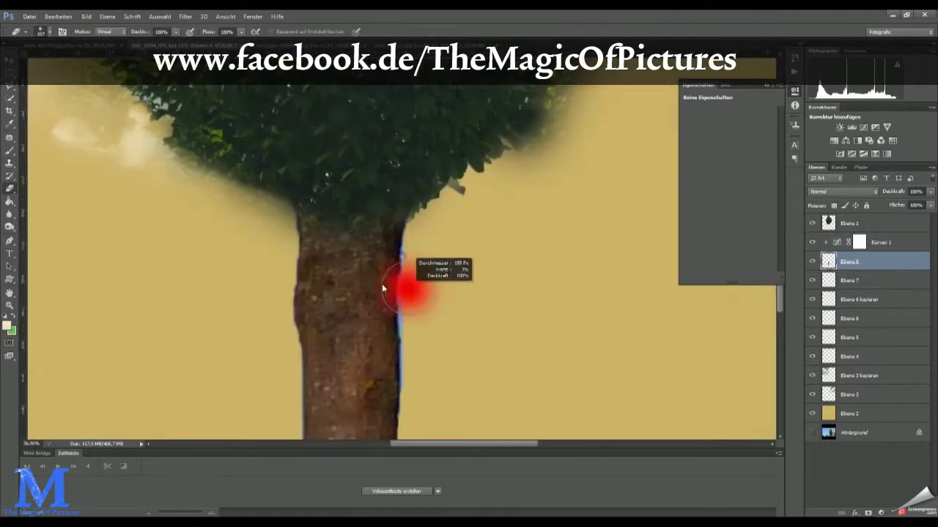
pyautogui.scroll(-5, 405, 343)
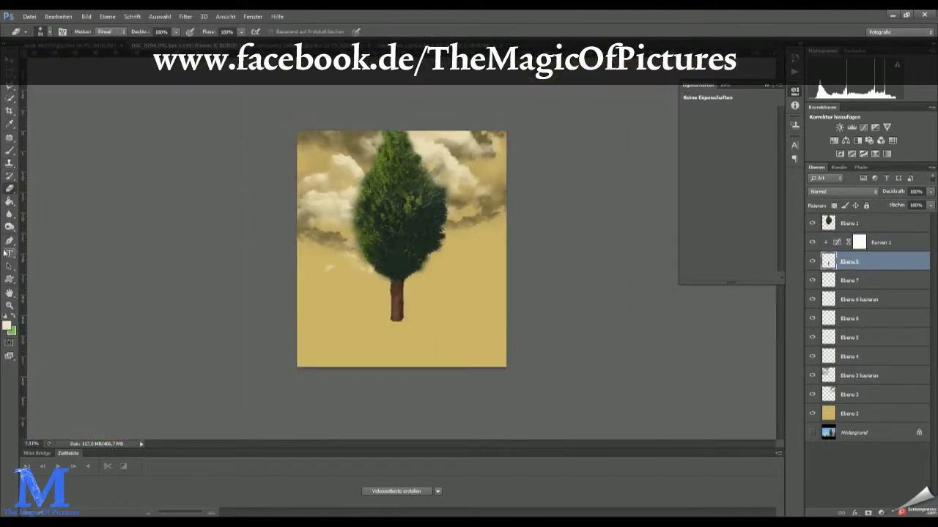
pyautogui.click(10, 110)
pyautogui.moveTo(505, 249); pyautogui.dragTo(611, 220)
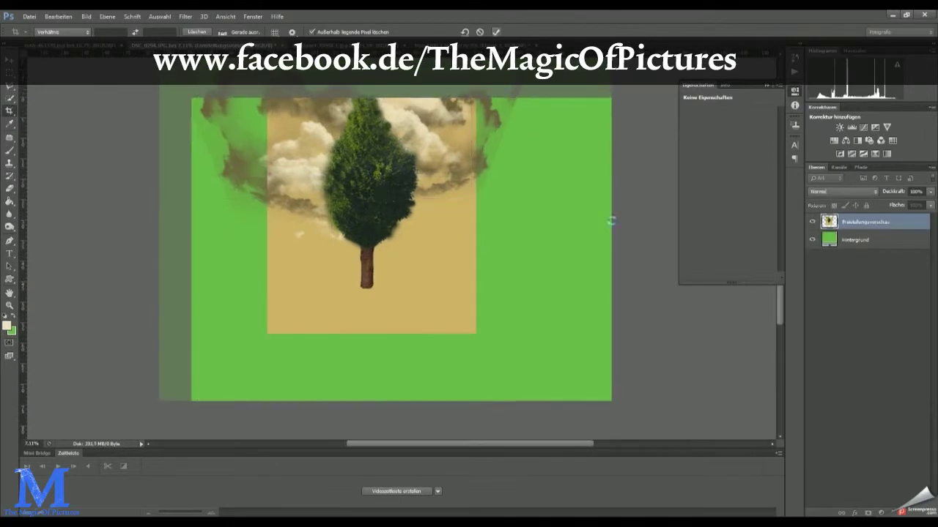
# - Commit the widened crop and stretch the golden background fill to fit
pyautogui.press('Return')
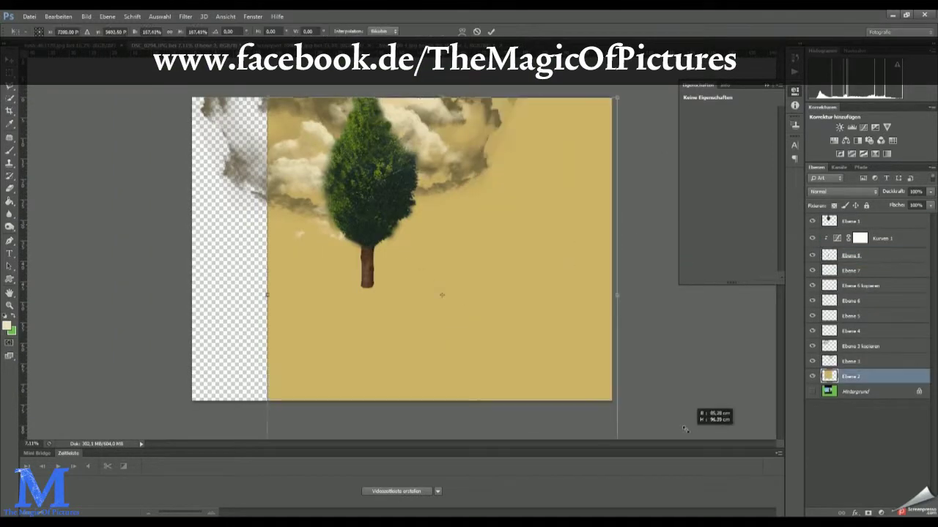
pyautogui.press('Return')
pyautogui.click(850, 362)
# - Enlarge and raise the cloud layers, then copy a cloud to the upper right
pyautogui.keyDown('shift'); pyautogui.click(850, 270); pyautogui.keyUp('shift')
pyautogui.hotkey('ctrl', 't')
pyautogui.moveTo(513, 245)
pyautogui.mouseDown()
pyautogui.moveTo(412, 196)
pyautogui.moveTo(421, 189)
pyautogui.mouseUp()
pyautogui.press('Return')
pyautogui.click(346, 123)
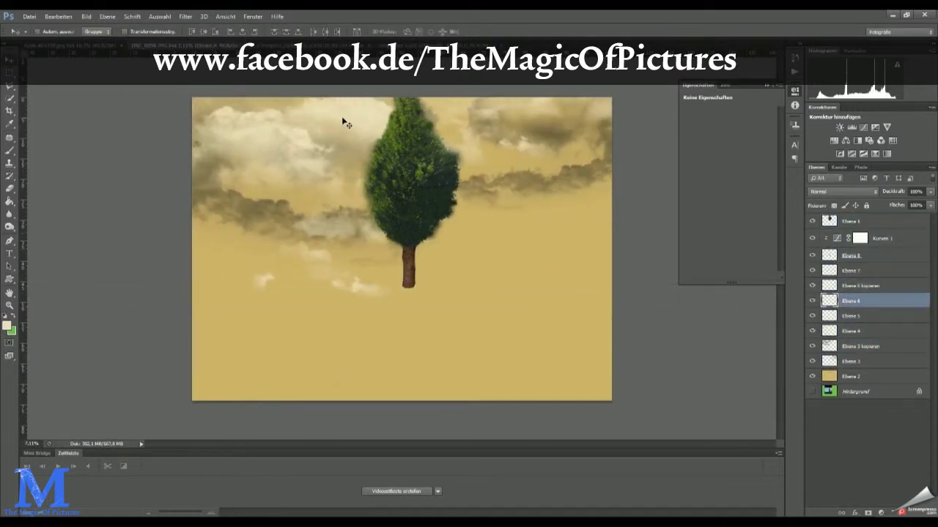
pyautogui.moveTo(346, 123); pyautogui.dragTo(524, 131)
pyautogui.hotkey('ctrl', 't')
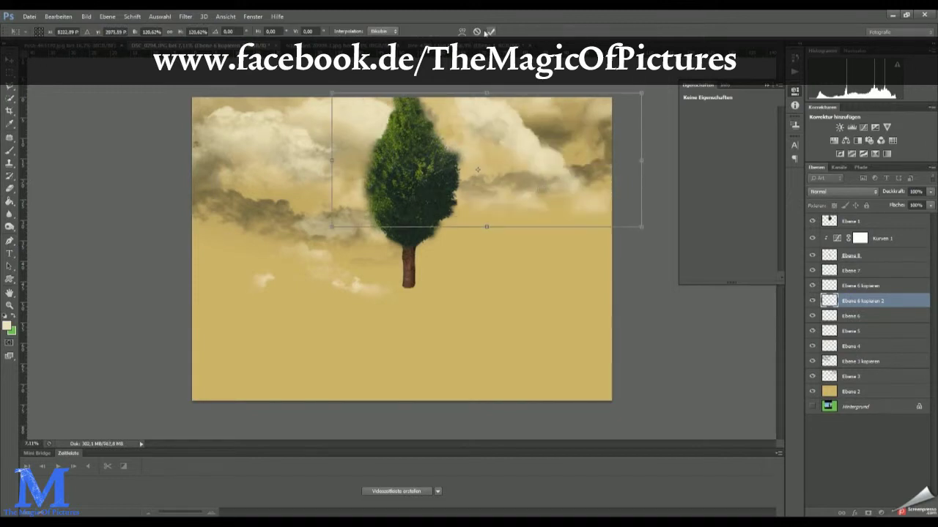
pyautogui.click(490, 32)
# - Copy the whole scrap-heap photo into the composite and position it along the bottom
pyautogui.hotkey('ctrl', 'a')
pyautogui.hotkey('ctrl', 'j')
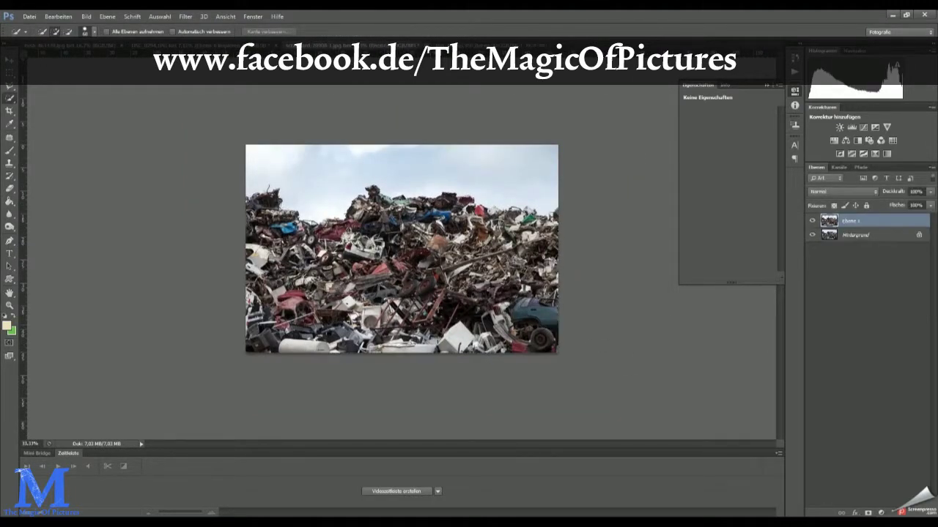
pyautogui.press('v')
pyautogui.moveTo(396, 249)
pyautogui.mouseDown()
pyautogui.moveTo(513, 366)
pyautogui.moveTo(96, 213)
pyautogui.mouseUp()
pyautogui.hotkey('ctrl', 't')
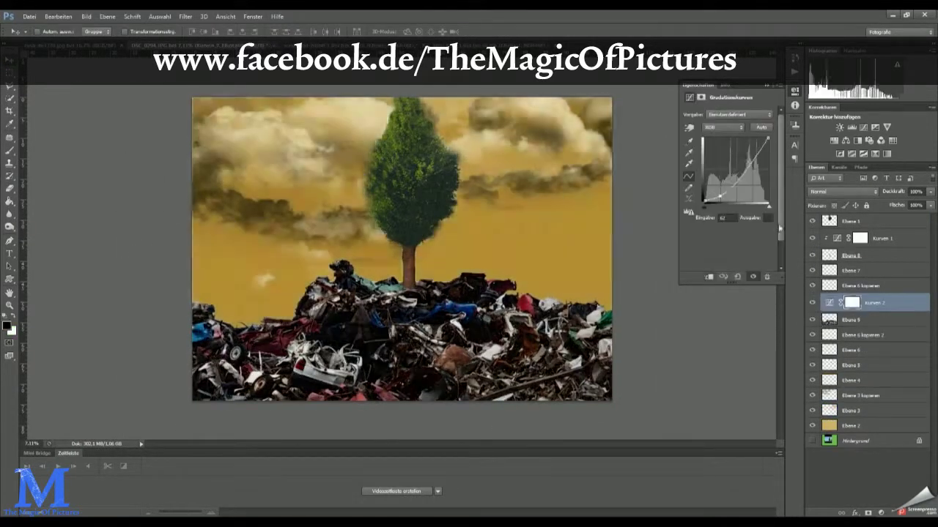
# - Retone the scrap heap with Curves 2 and shade both sky sides black at 34% opacity
pyautogui.moveTo(720, 196); pyautogui.dragTo(753, 168)
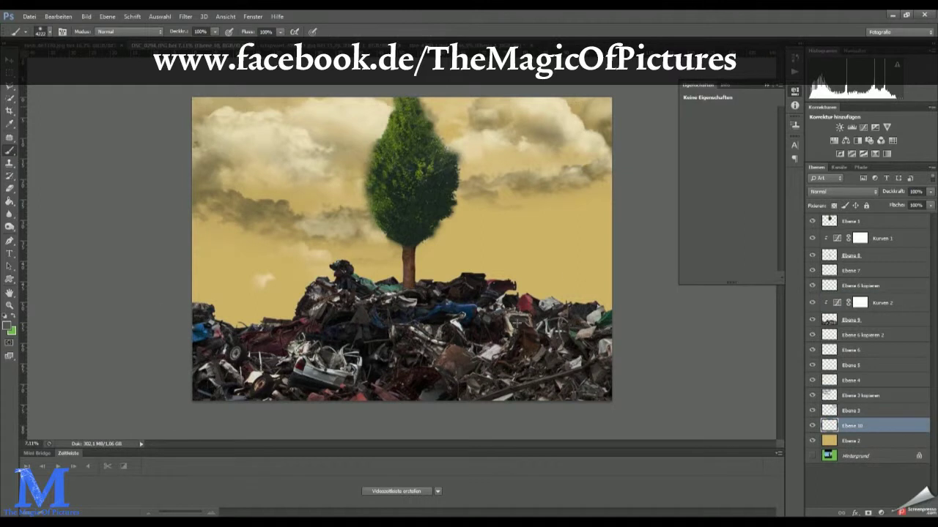
pyautogui.moveTo(557, 99); pyautogui.dragTo(557, 399)
pyautogui.moveTo(209, 399); pyautogui.dragTo(209, 95)
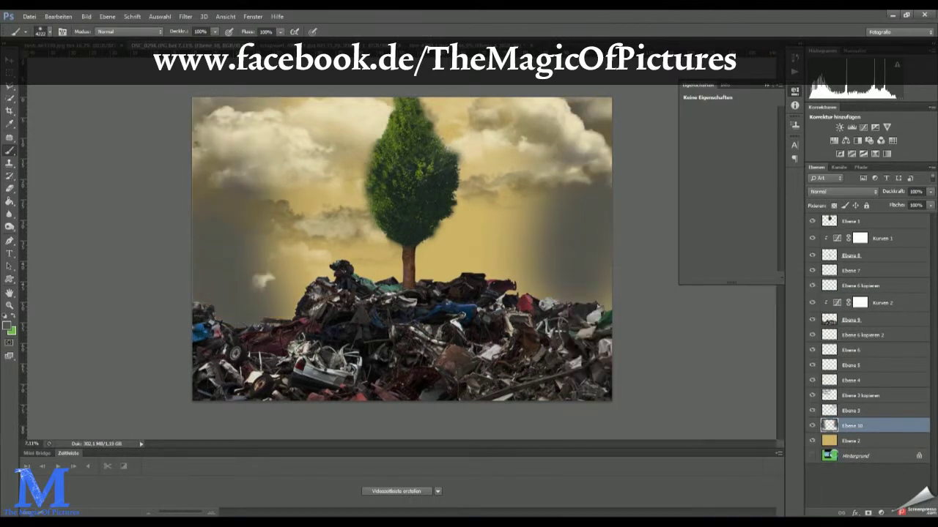
pyautogui.moveTo(931, 192); pyautogui.dragTo(897, 203)
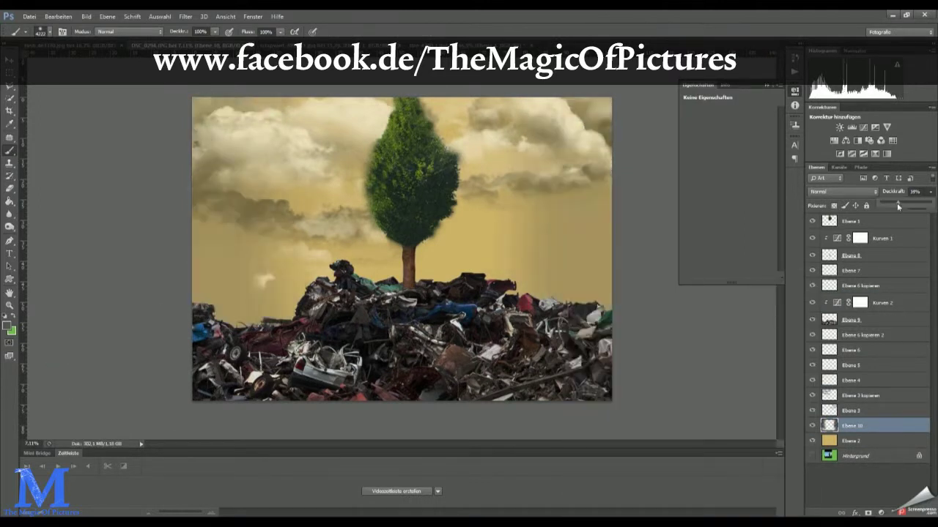
pyautogui.click(187, 16)
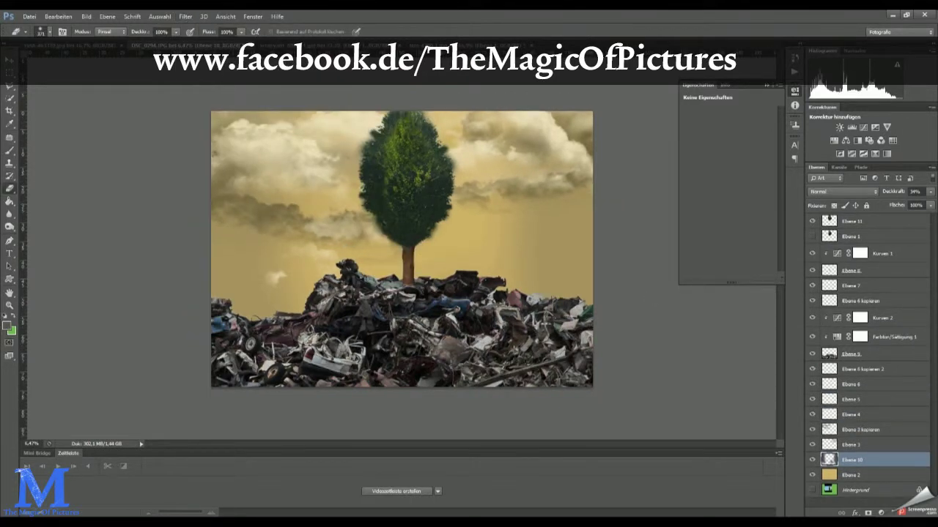
# - Move the duplicated cloud layers up to fill the sky
pyautogui.moveTo(519, 393)
pyautogui.mouseDown()
pyautogui.moveTo(517, 270)
pyautogui.moveTo(505, 273)
pyautogui.mouseUp()
pyautogui.click(858, 444)
pyautogui.keyDown('ctrl'); pyautogui.click(226, 265); pyautogui.keyUp('ctrl')
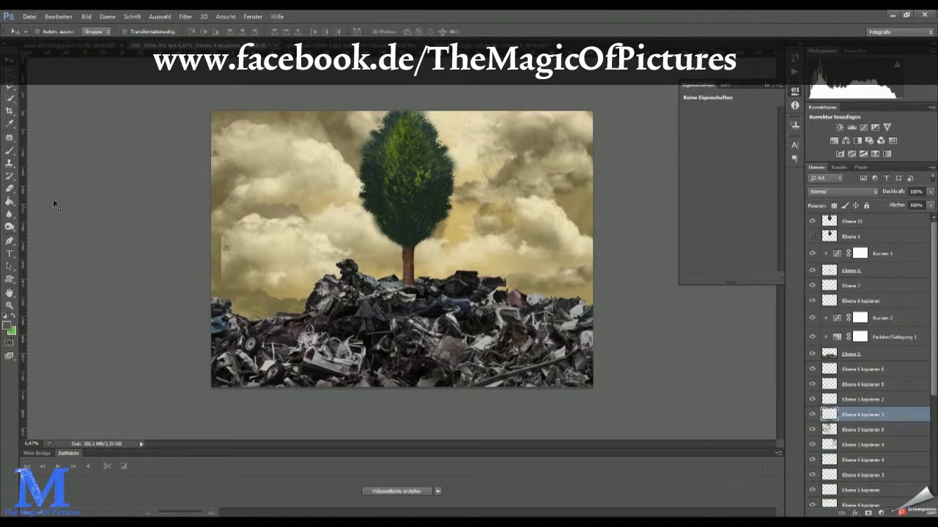
pyautogui.press('e')
# - Warm the whole image with top Curves and Warming Photo Filter adjustment layers
pyautogui.click(850, 221)
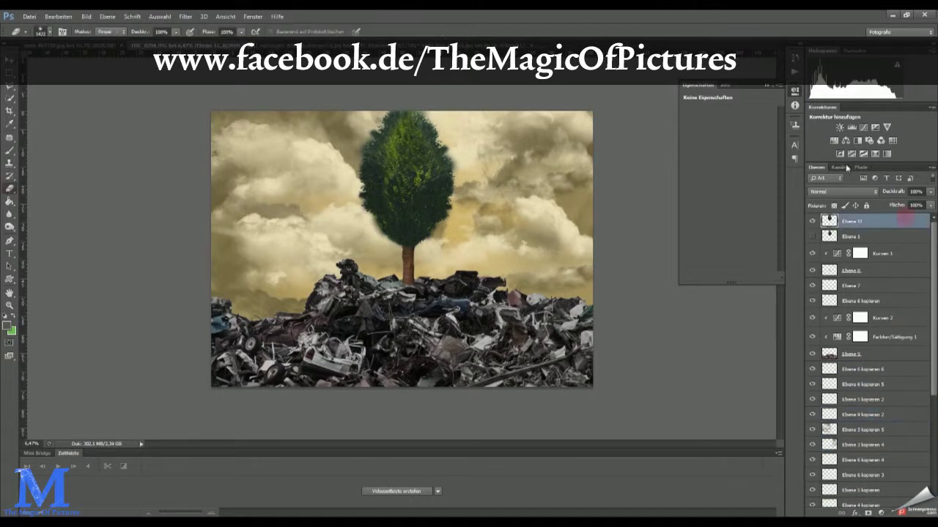
pyautogui.click(851, 128)
pyautogui.click(869, 140)
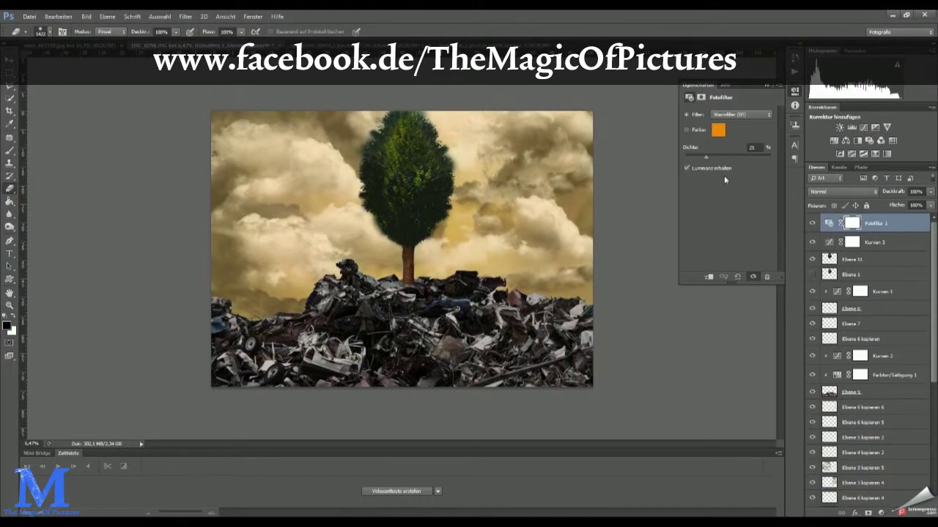
pyautogui.click(862, 407)
pyautogui.press('b')
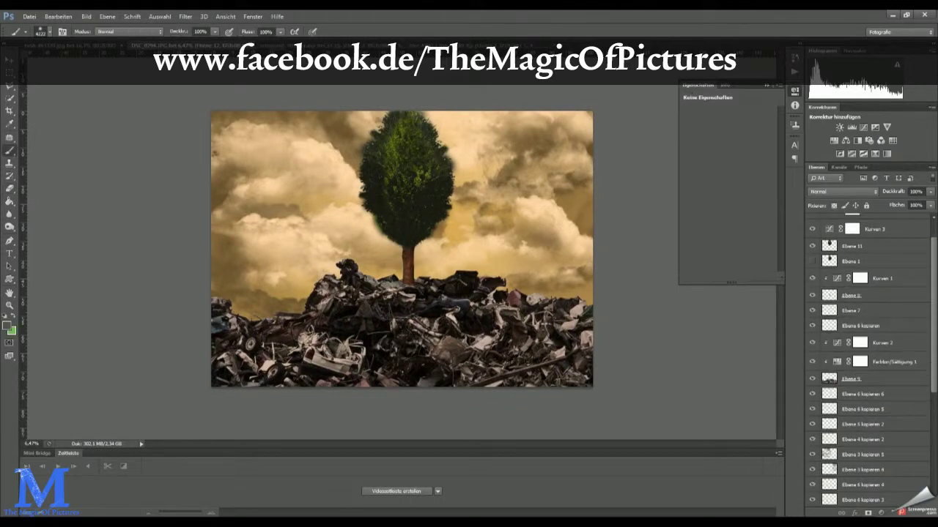
pyautogui.hotkey('ctrl', 'shift', 'alt', 'n')
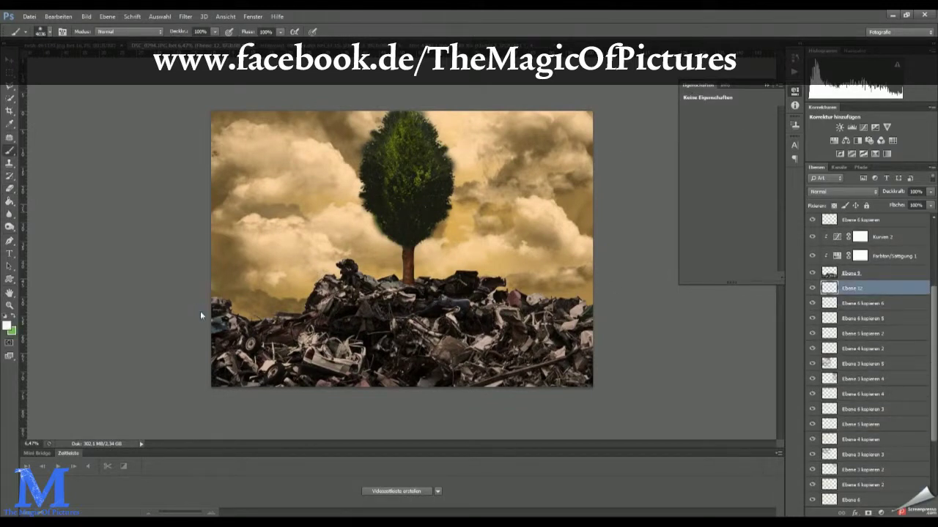
# - Paint two soft white glows behind the tree at about 32% opacity; move Ebene 14 above Kurven 2
pyautogui.moveTo(479, 189); pyautogui.dragTo(337, 288)
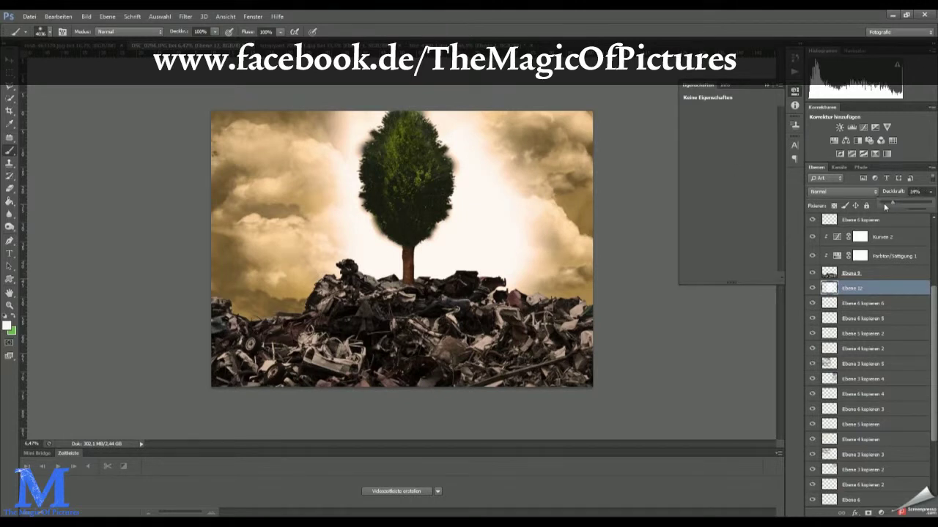
pyautogui.moveTo(885, 208); pyautogui.dragTo(899, 206)
pyautogui.hotkey('ctrl', 'shift', 'alt', 'n')
pyautogui.moveTo(416, 248); pyautogui.dragTo(476, 227)
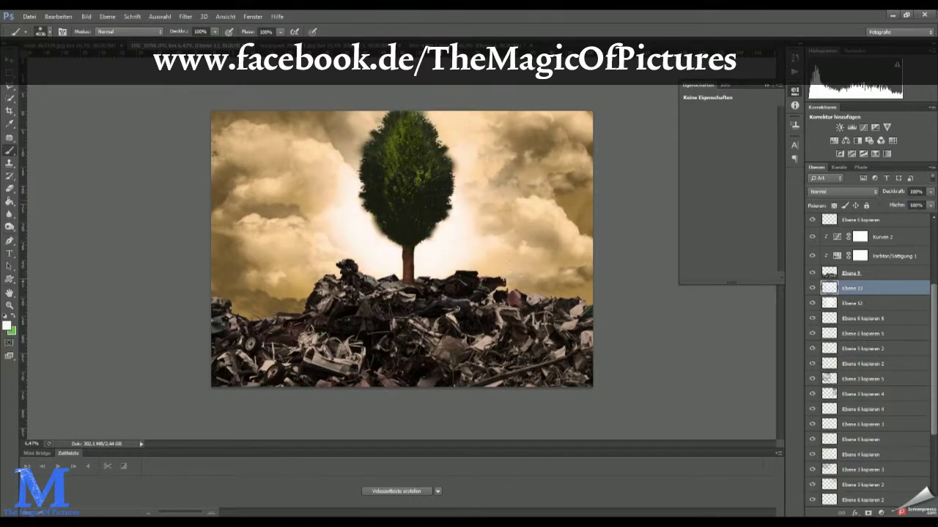
pyautogui.moveTo(900, 205); pyautogui.dragTo(907, 206)
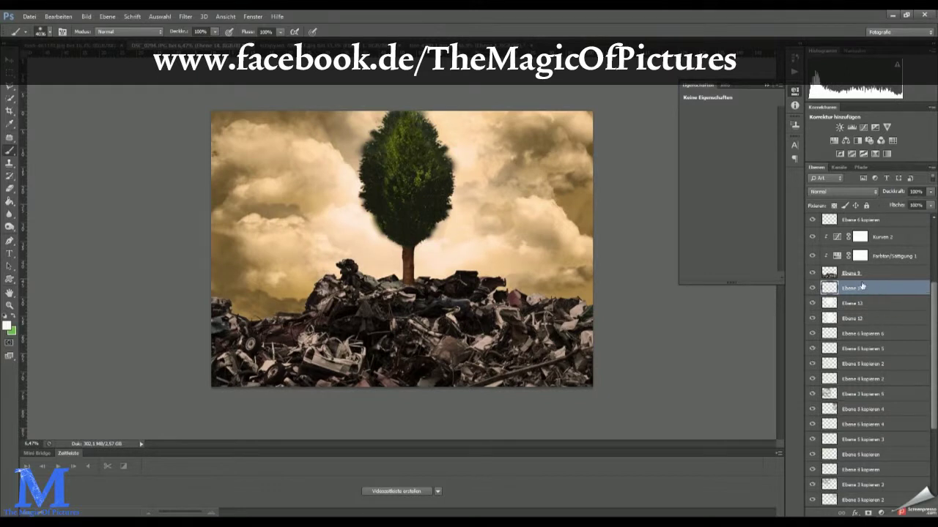
pyautogui.moveTo(862, 287); pyautogui.dragTo(862, 232)
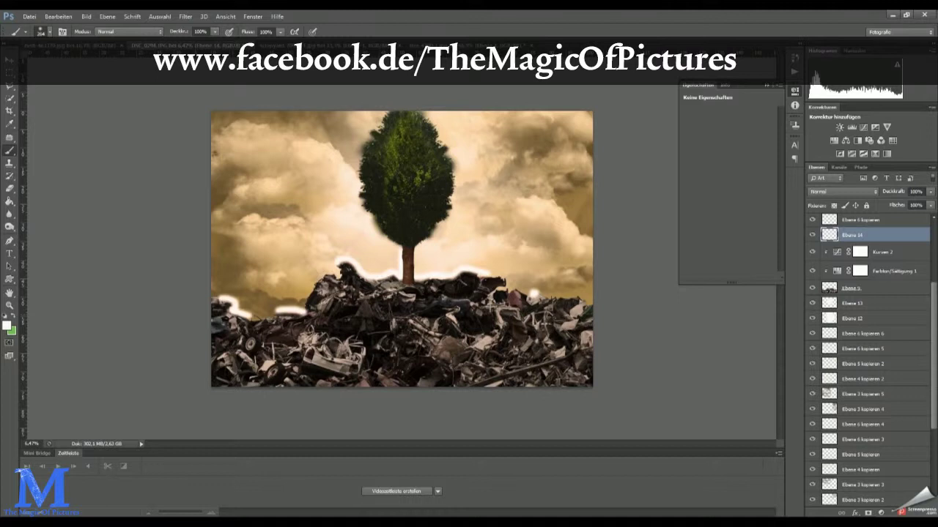
# - Gaussian-blur the junk pile's white outline into a soft glow, then select layer Ebene 15
pyautogui.click(185, 16)
pyautogui.click(396, 245)
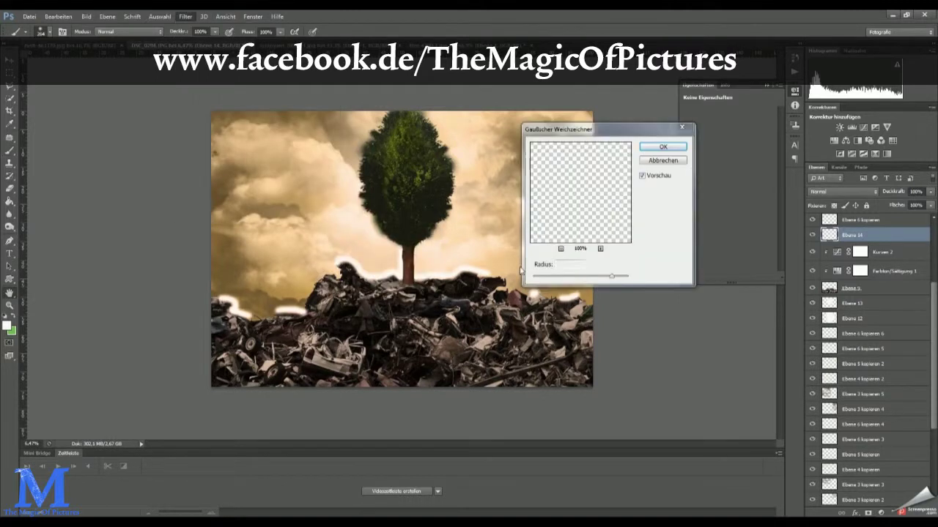
pyautogui.click(663, 147)
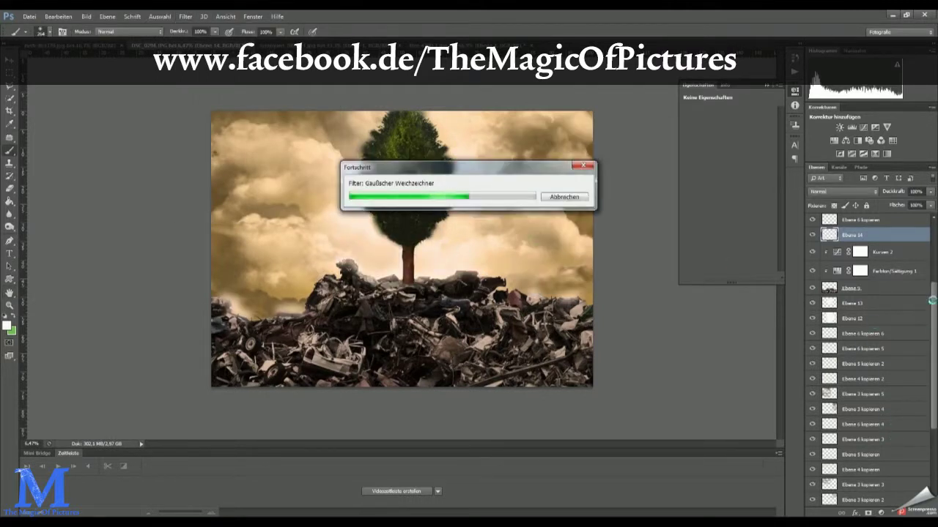
pyautogui.moveTo(932, 300); pyautogui.dragTo(932, 253)
pyautogui.click(851, 259)
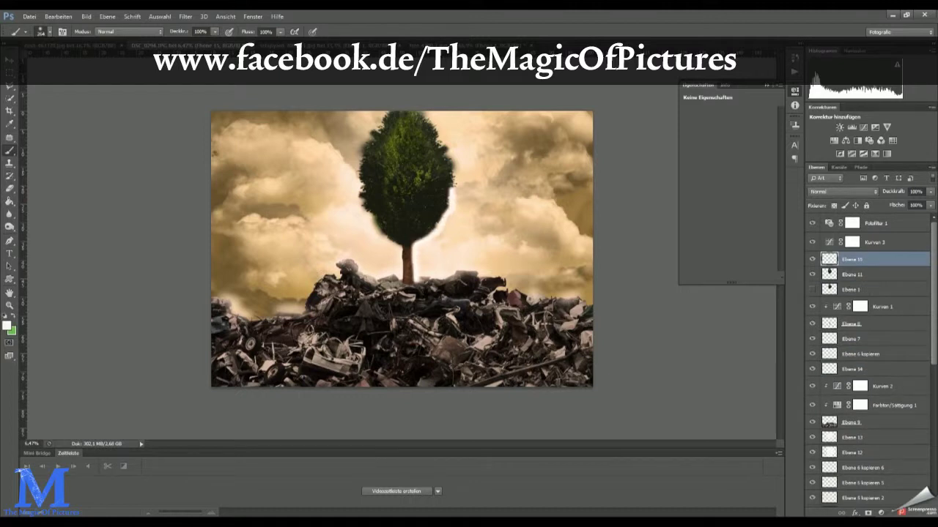
# - Apply Gaussian Blur to the tree's white outline to soften it into a glow
pyautogui.click(185, 16)
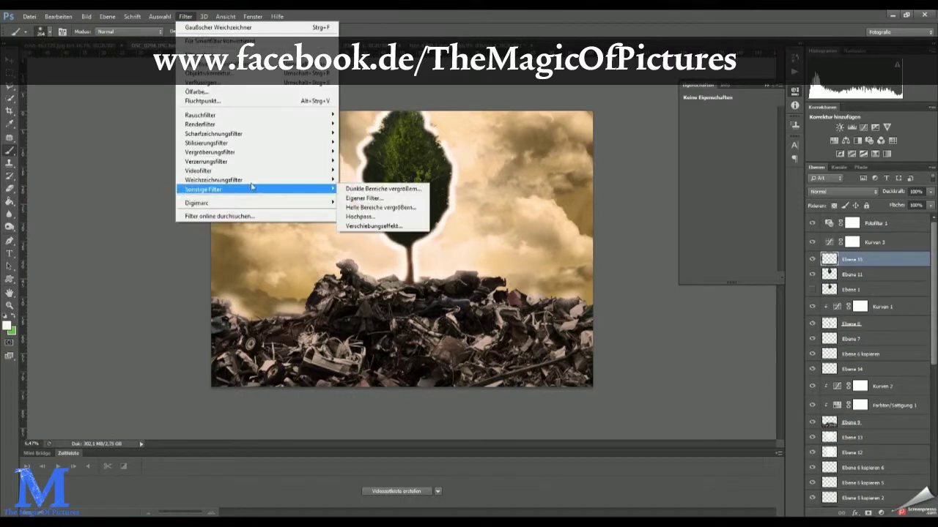
pyautogui.click(395, 245)
pyautogui.click(663, 146)
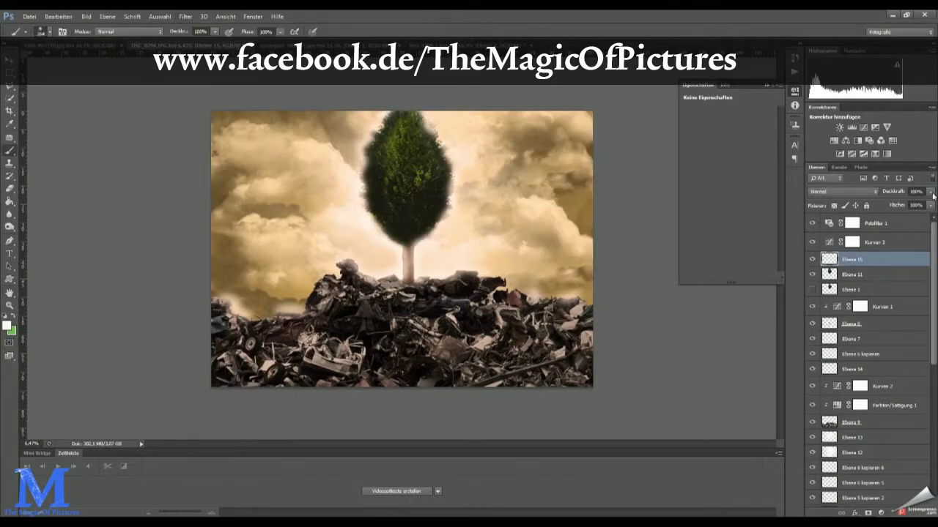
pyautogui.moveTo(828, 259); pyautogui.dragTo(828, 265)
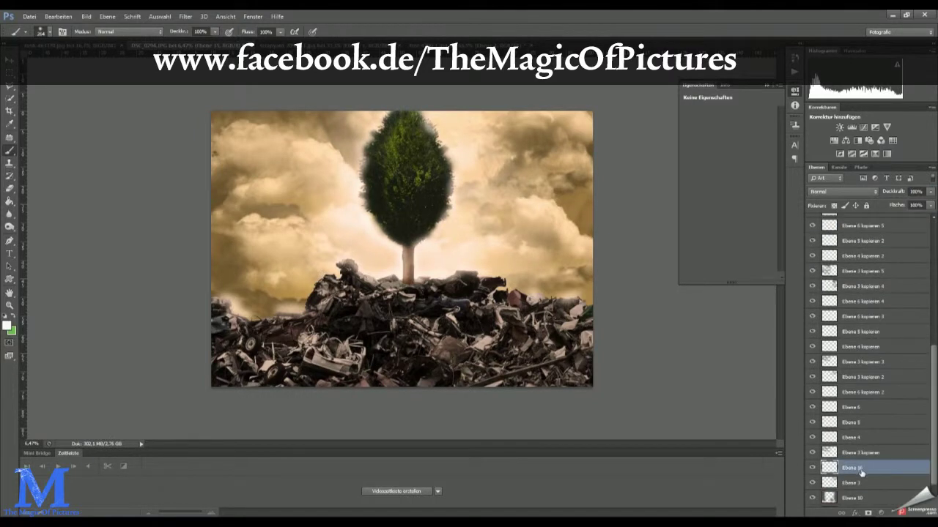
# - Paint white mist streaks across the clouds on new layers and Gaussian-blur them
pyautogui.moveTo(297, 139); pyautogui.dragTo(350, 166)
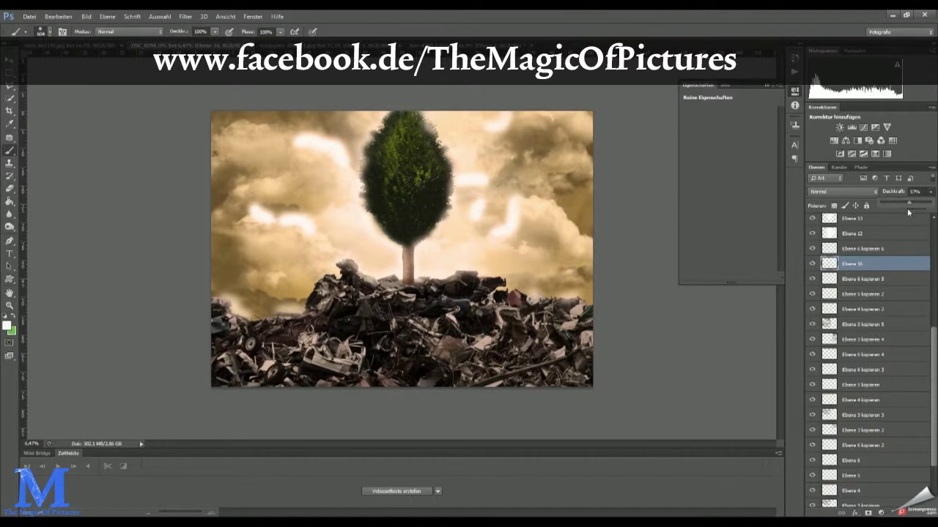
pyautogui.hotkey('ctrl', 'shift', 'alt', 'n')
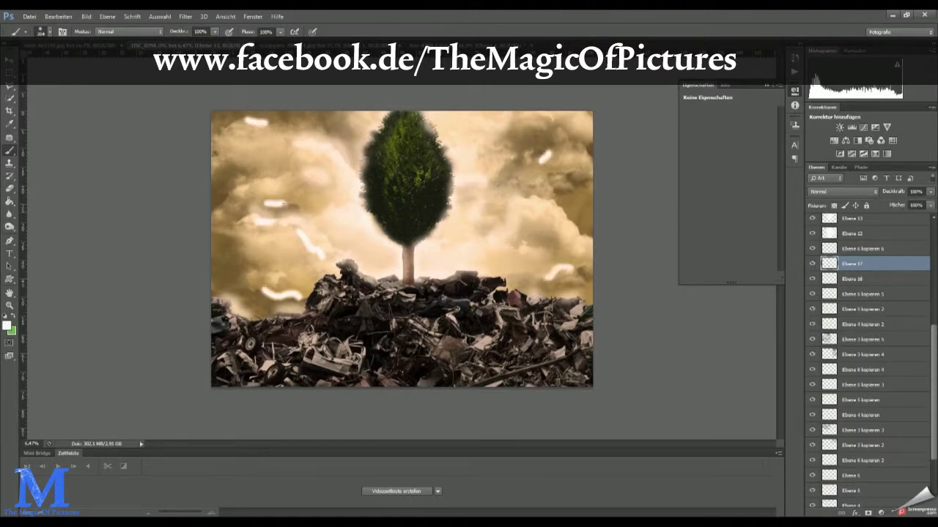
pyautogui.click(185, 17)
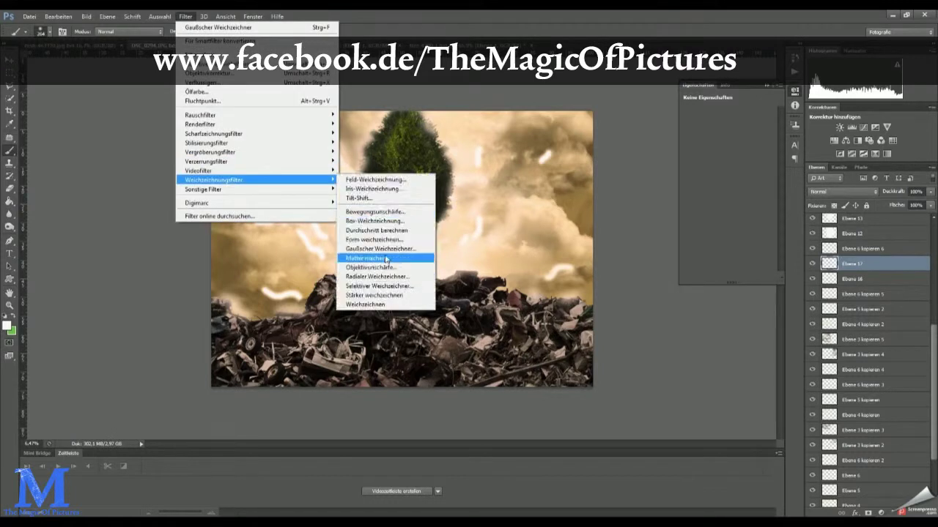
pyautogui.click(396, 257)
pyautogui.press('Return')
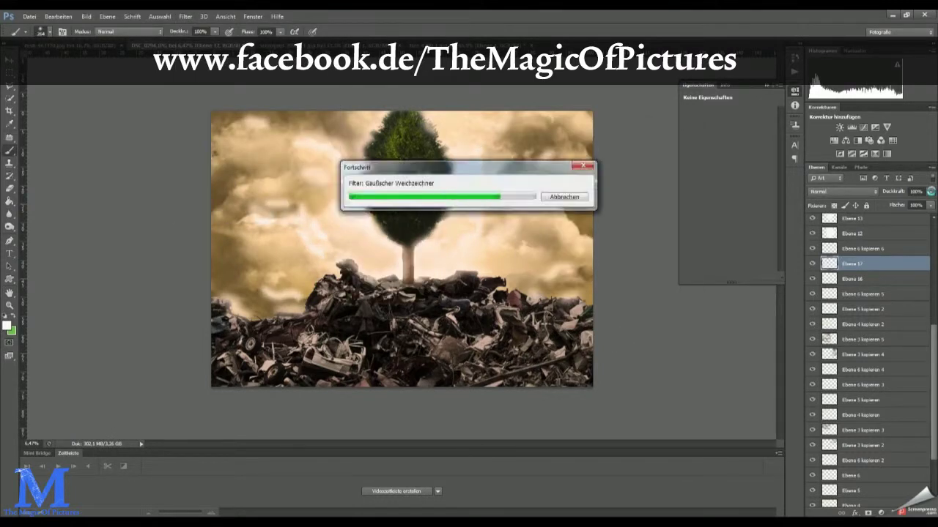
# - Lower the mist layer's opacity to 58% and make black the painting colour
pyautogui.moveTo(930, 192); pyautogui.dragTo(911, 205)
pyautogui.scroll(5, 879, 266)
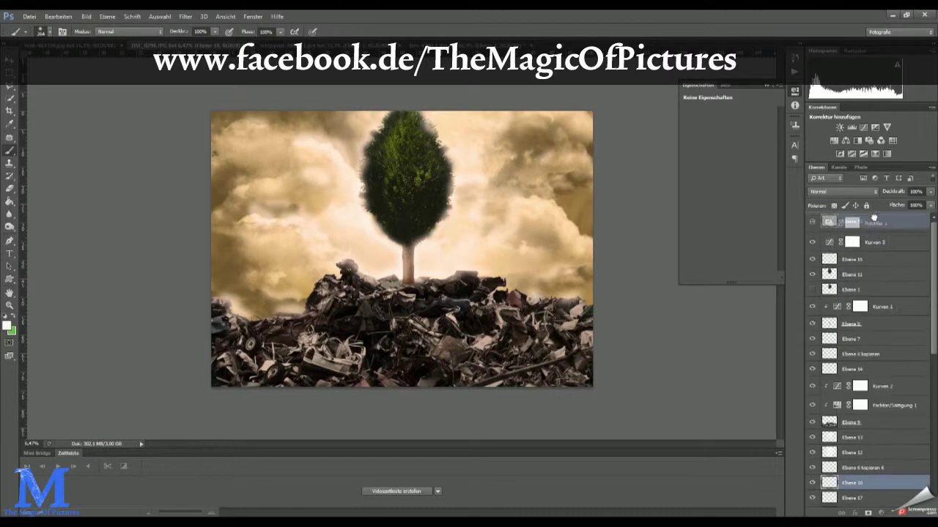
pyautogui.click(7, 326)
pyautogui.press('Return')
# - Paint black over the pile's bottom and the left and right edges, at 56% opacity, then Gaussian-blur it
pyautogui.moveTo(319, 372); pyautogui.dragTo(293, 360)
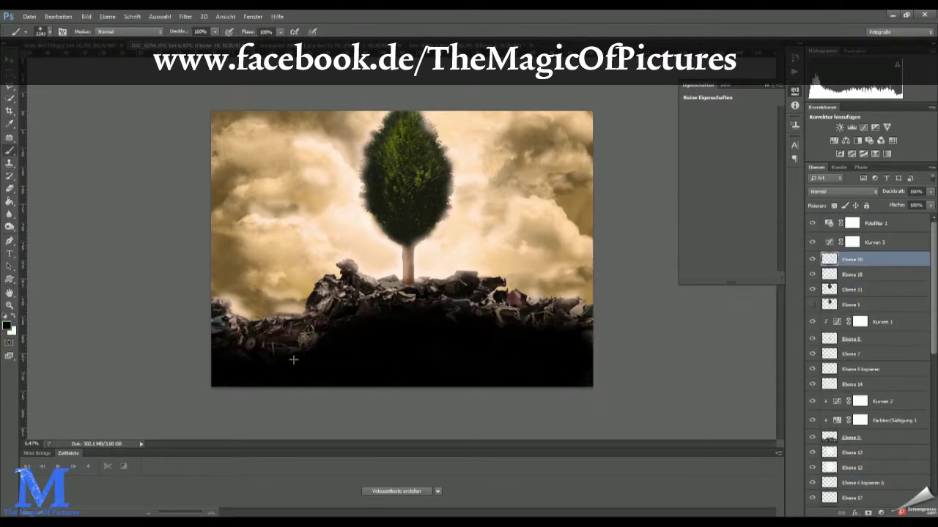
pyautogui.moveTo(902, 204); pyautogui.dragTo(910, 206)
pyautogui.moveTo(579, 117); pyautogui.dragTo(578, 381)
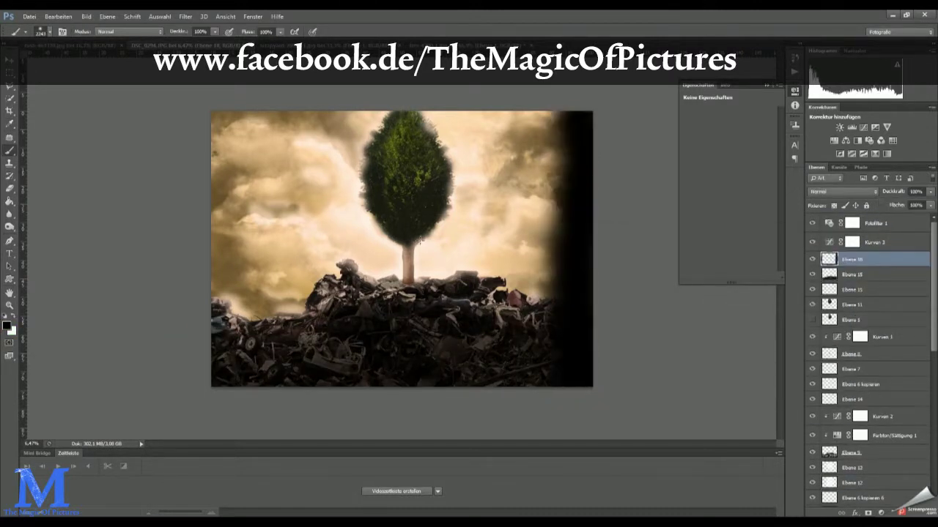
pyautogui.moveTo(220, 381); pyautogui.dragTo(219, 117)
pyautogui.click(185, 16)
pyautogui.click(387, 268)
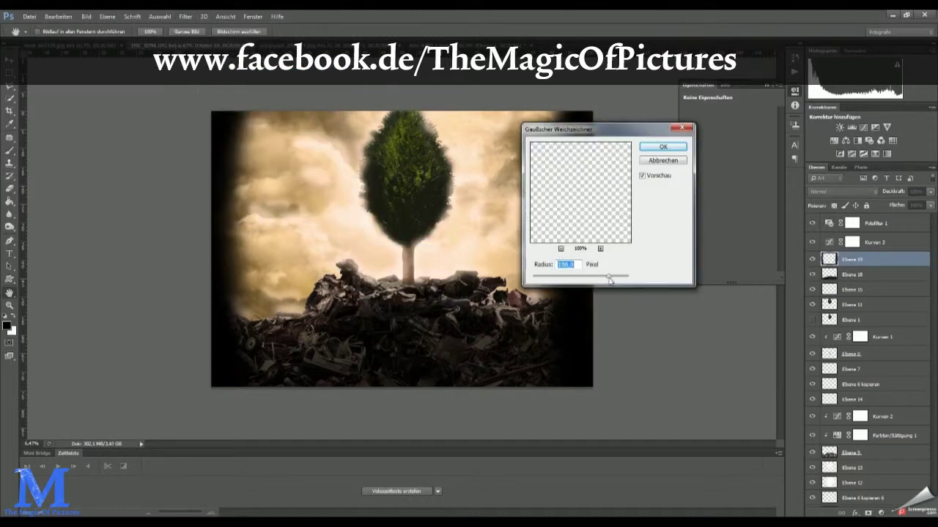
pyautogui.click(663, 147)
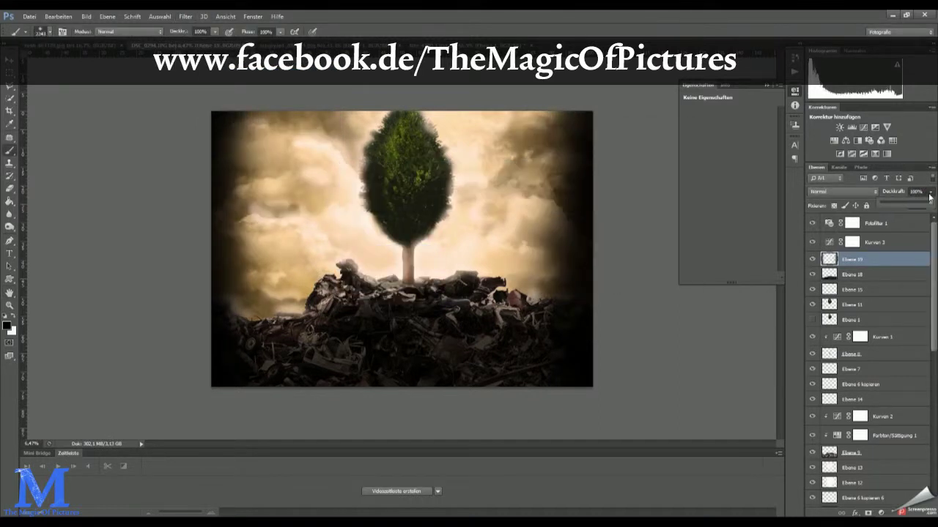
# - Add a new layer at 41% opacity and a warming Photo Filter adjustment
pyautogui.hotkey('ctrl', 'shift', 'alt', 'n')
pyautogui.moveTo(930, 191); pyautogui.dragTo(927, 232)
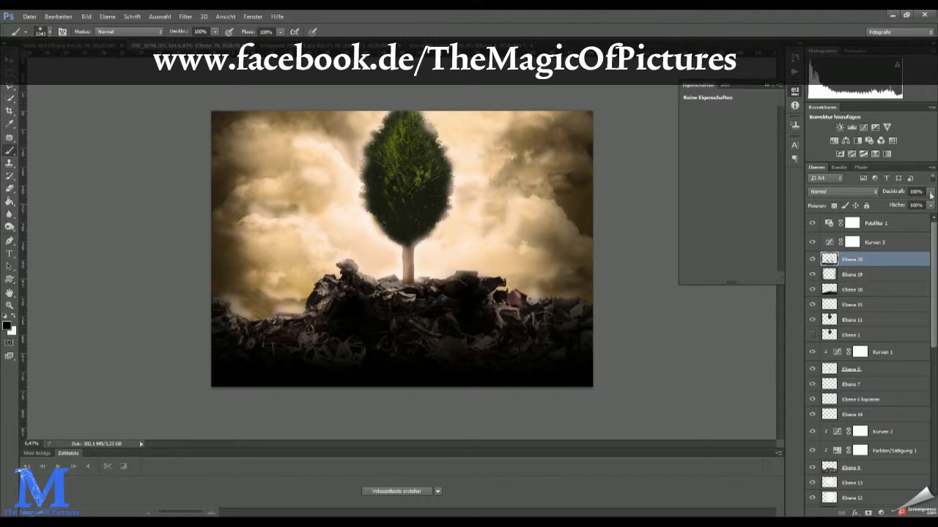
pyautogui.click(869, 141)
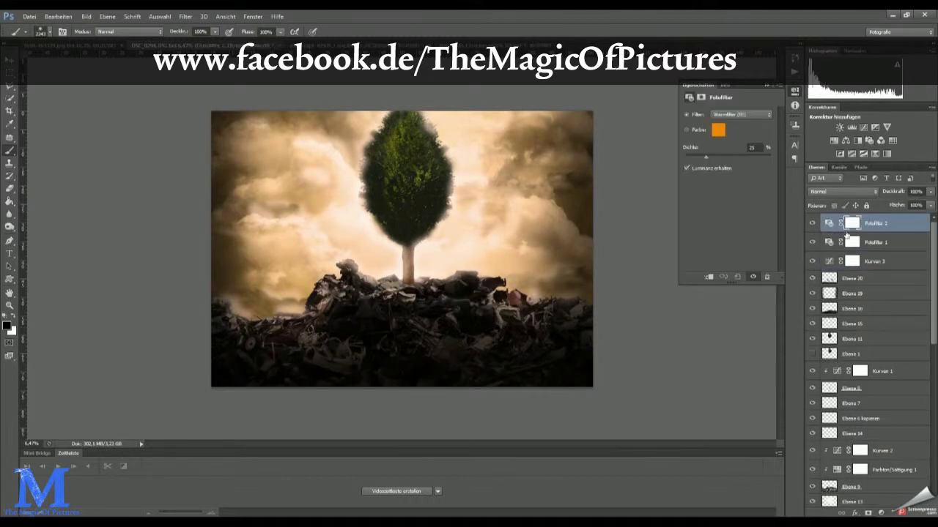
# - On layer Ebene 11, clone extra foliage onto the canopy's left edge with the Clone Stamp
pyautogui.click(843, 340)
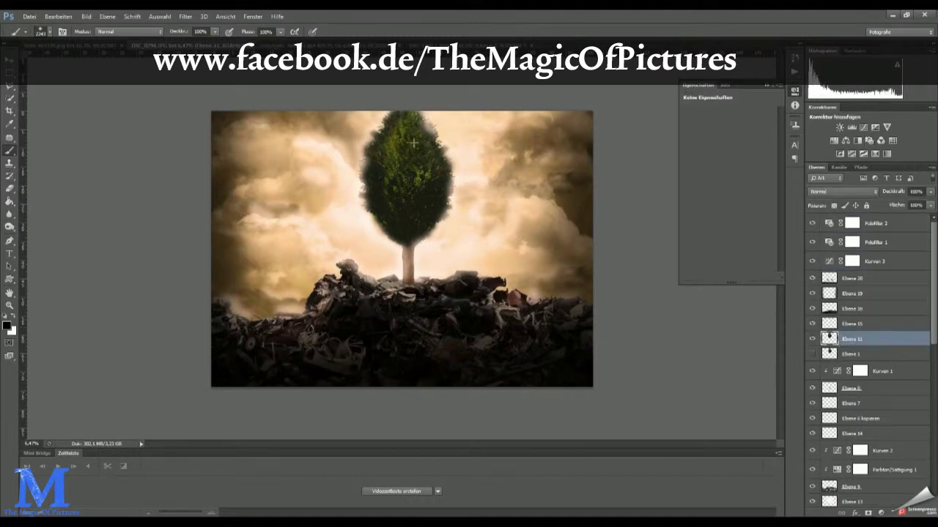
pyautogui.scroll(1, 365, 228)
pyautogui.press('s')
pyautogui.scroll(1, 364, 228)
pyautogui.scroll(1, 392, 209)
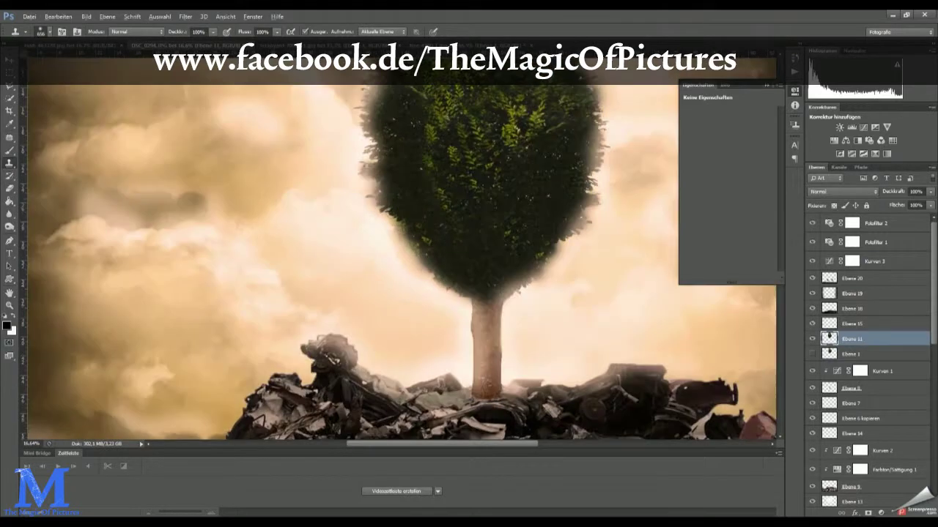
pyautogui.moveTo(373, 176)
pyautogui.mouseDown()
pyautogui.moveTo(361, 165)
pyautogui.moveTo(362, 147)
pyautogui.mouseUp()
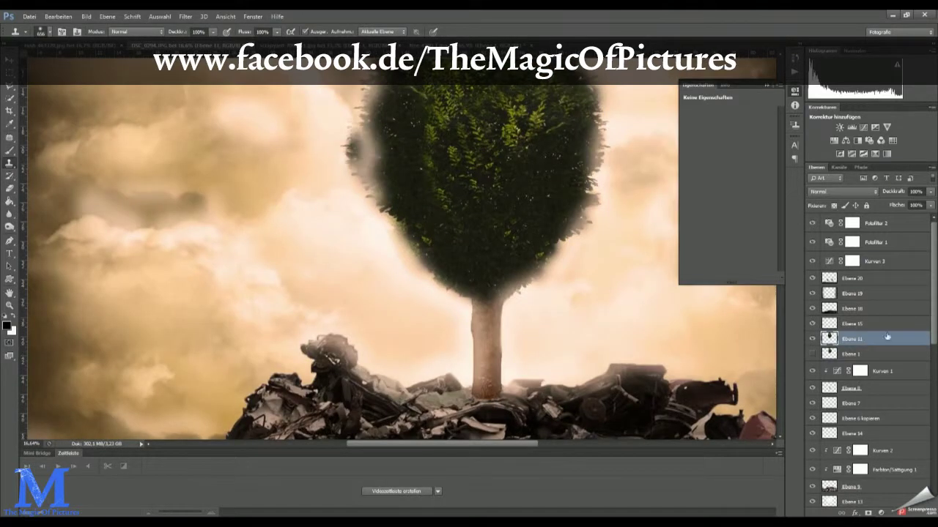
# - Try a soft brush light wash over the canopy on Ebene 15, then undo it
pyautogui.press('b')
pyautogui.hotkey('alt', ']')
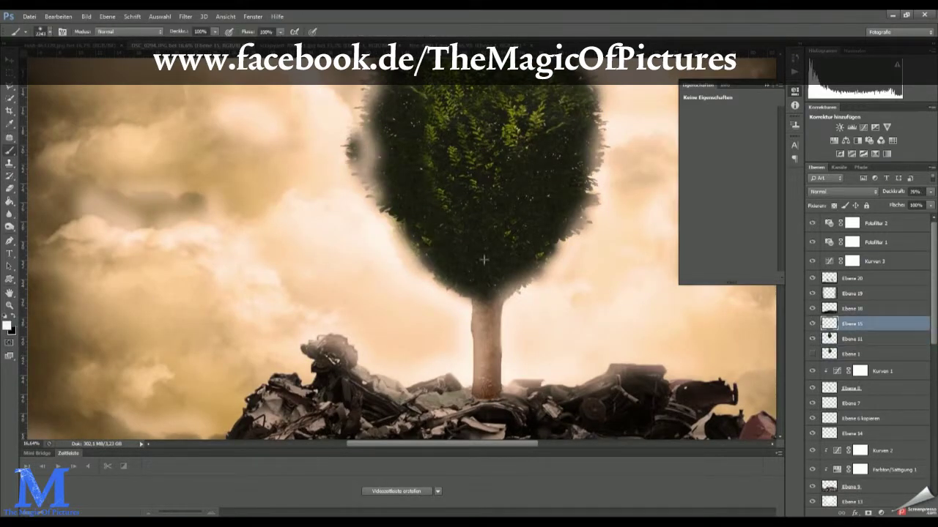
pyautogui.moveTo(484, 259); pyautogui.dragTo(481, 246)
pyautogui.hotkey('ctrl', 'z')
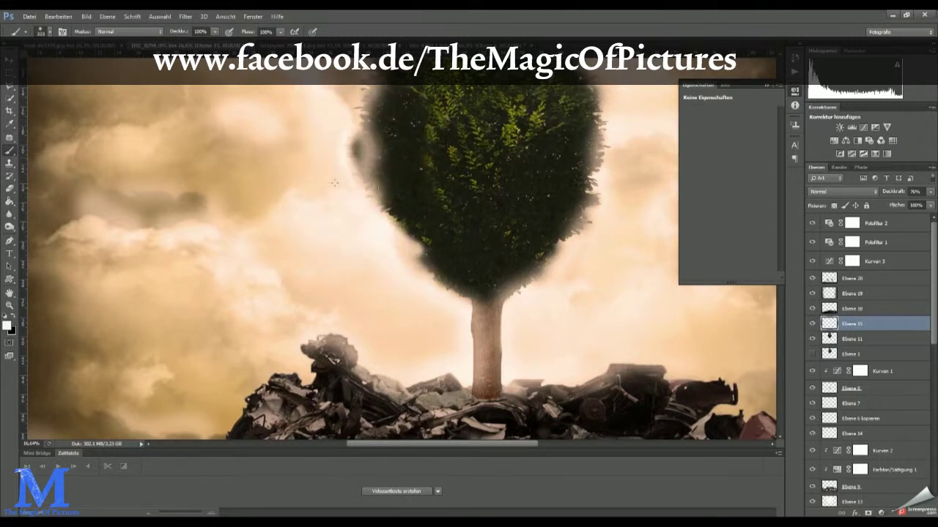